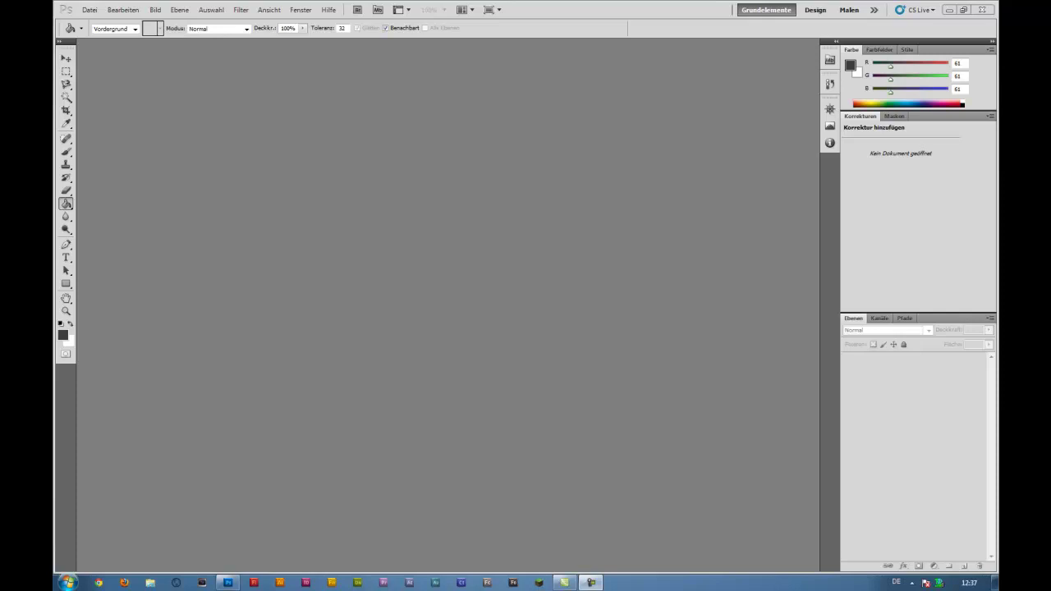
Open the youtube_design_vorlage (3) template file from the Downloads folder.
left_click(88, 9)
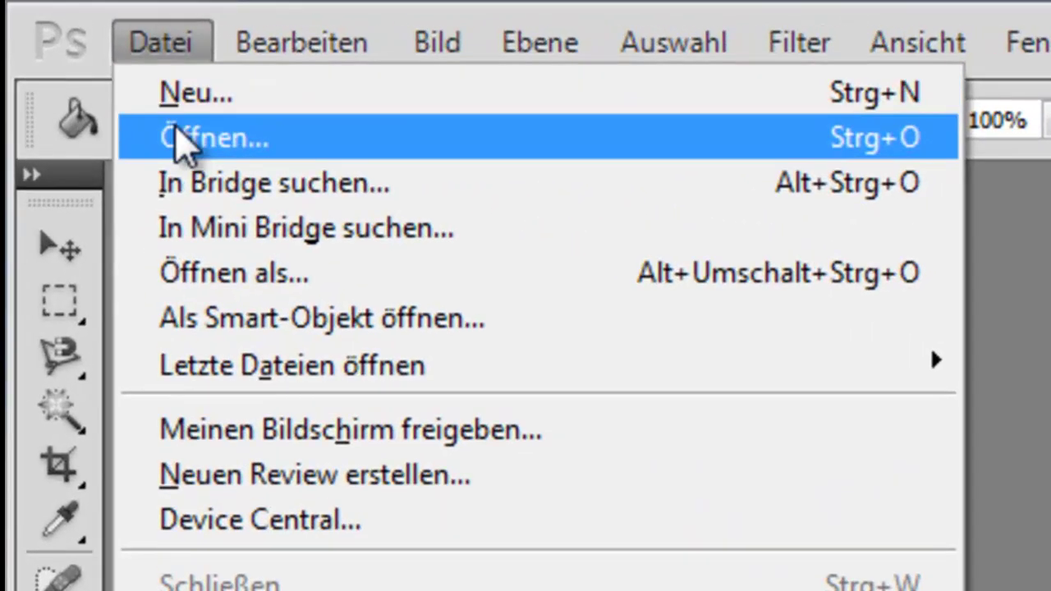
left_click(177, 139)
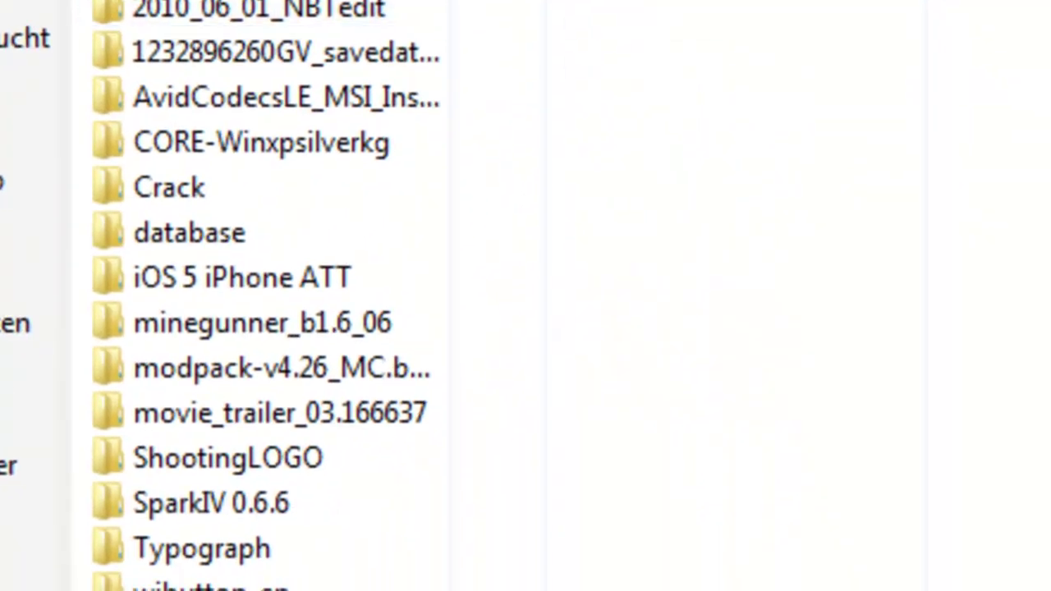
scroll(526, 329, "down", 15)
left_click(744, 508)
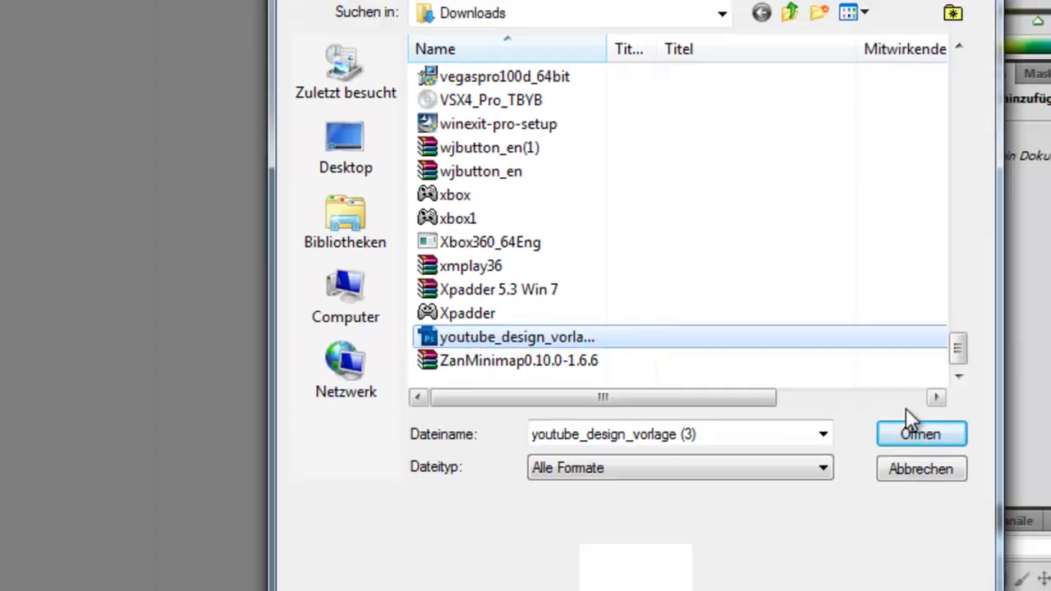
left_click(913, 433)
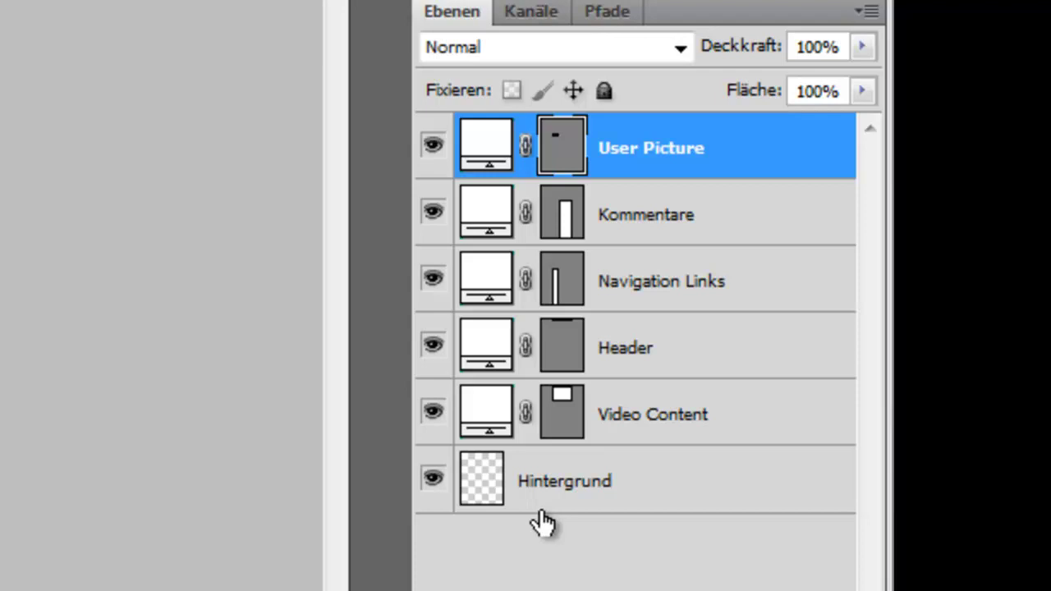
Select the Hintergrund layer as the active layer.
left_click(577, 489)
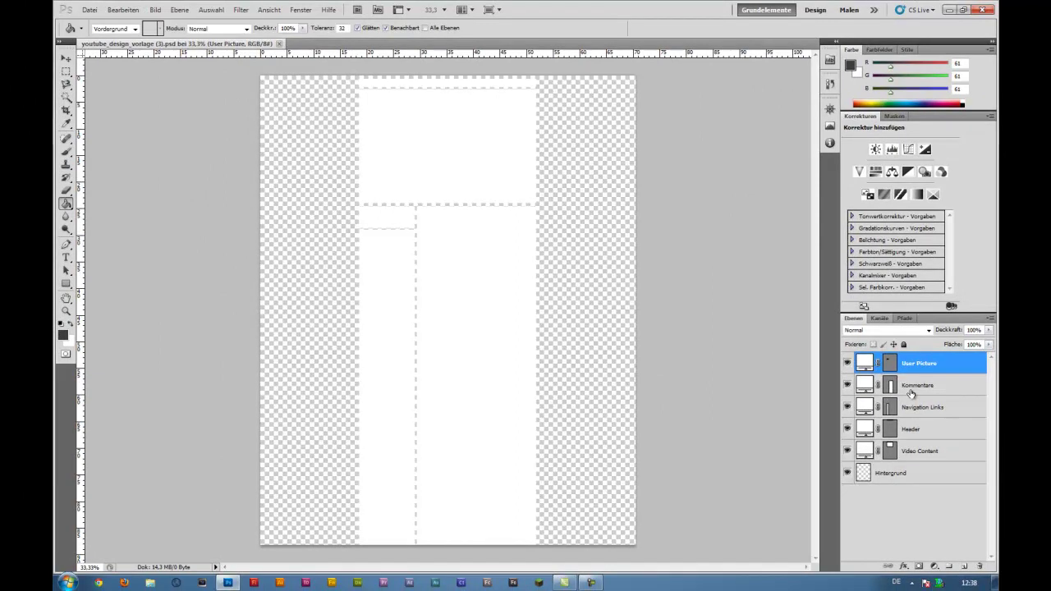
left_click(917, 473)
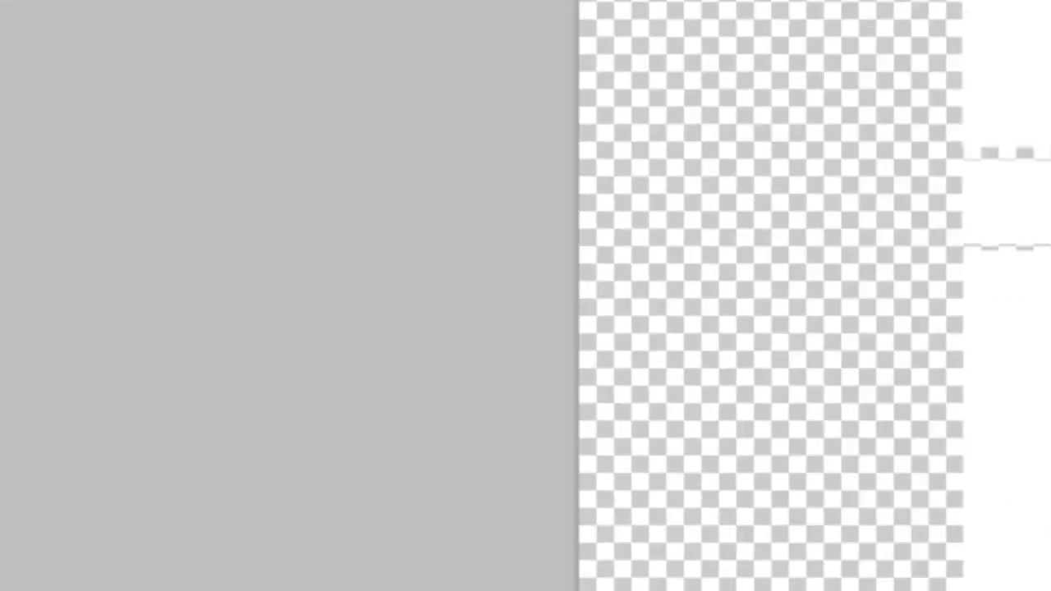
Switch to the Gradient Tool and set a light-grey-to-dark-grey linear gradient.
right_click(254, 289)
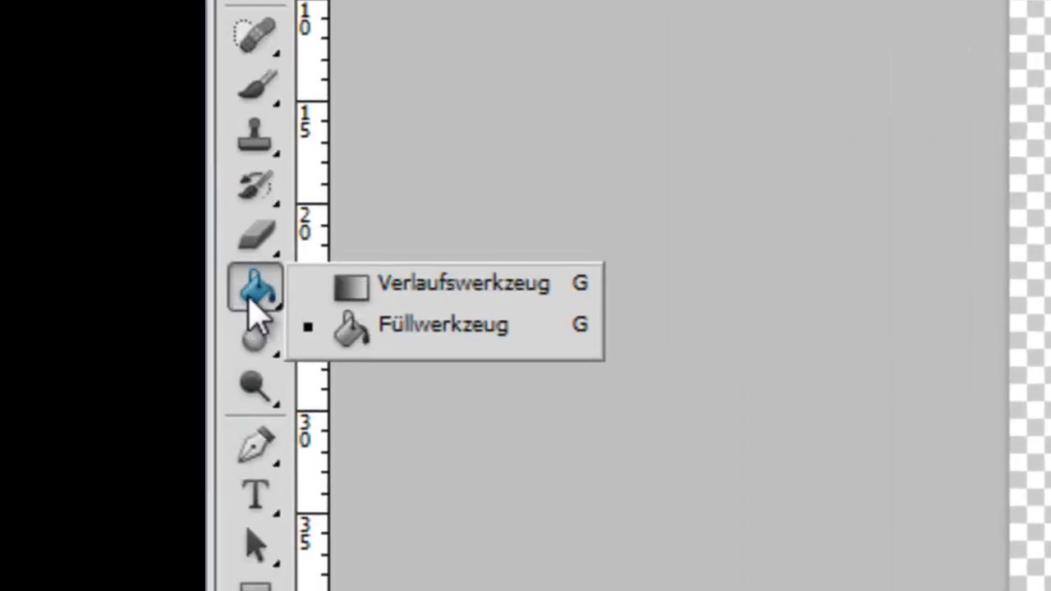
left_click(371, 288)
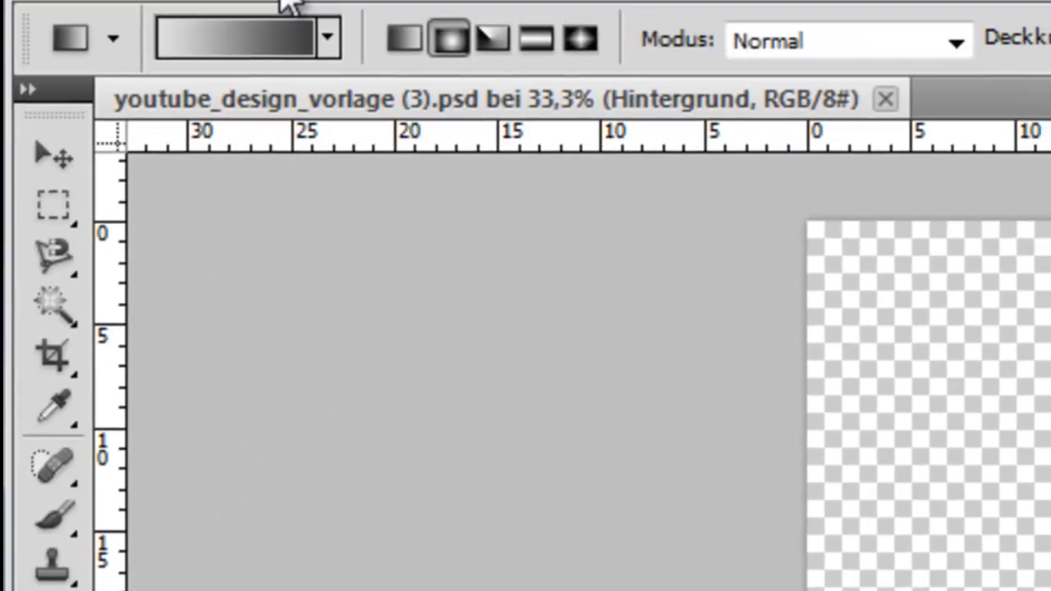
key("i")
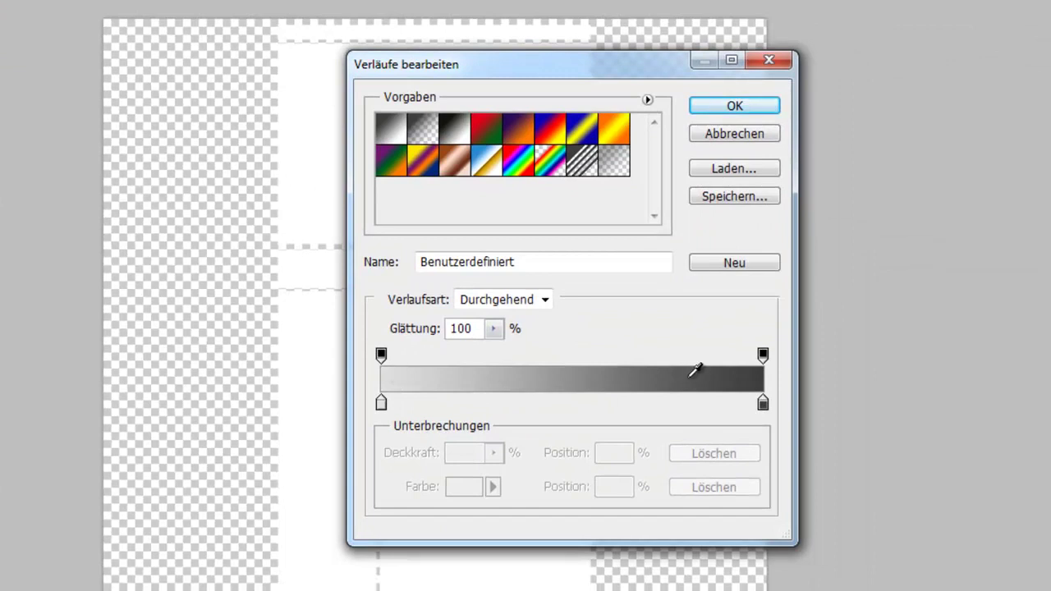
left_click(728, 107)
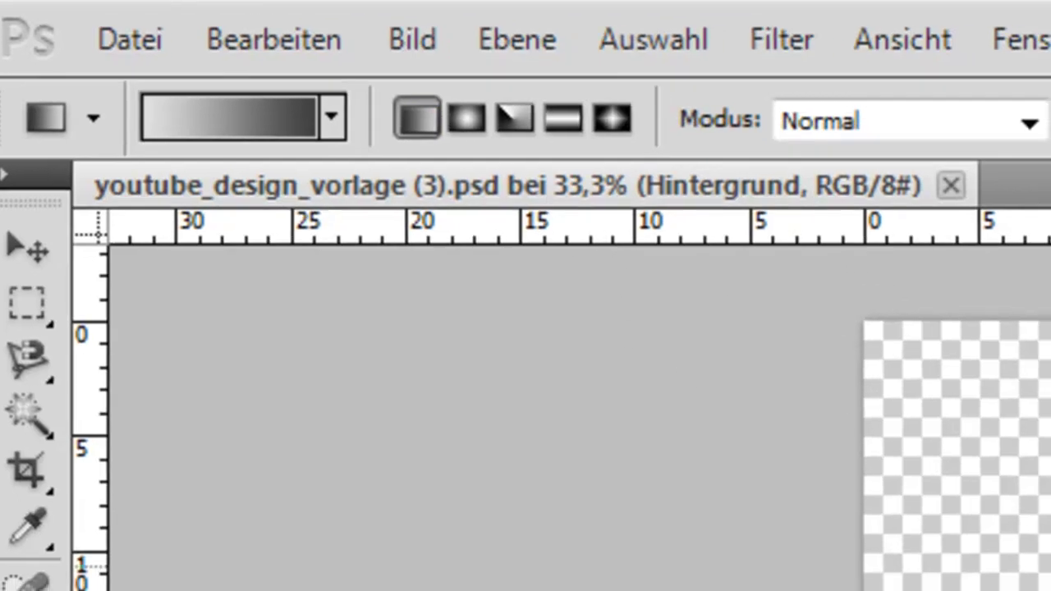
Drag the grey gradient across Hintergrund, redrawing it so it runs light left to dark right.
left_click_drag(434, 31, 411, 590)
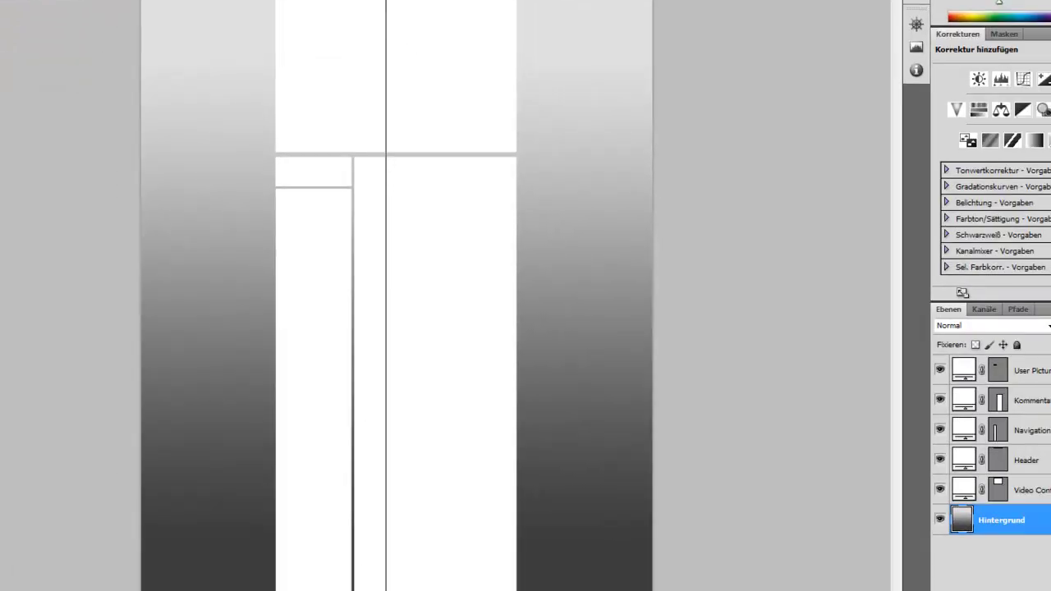
left_click_drag(383, 28, 386, 588)
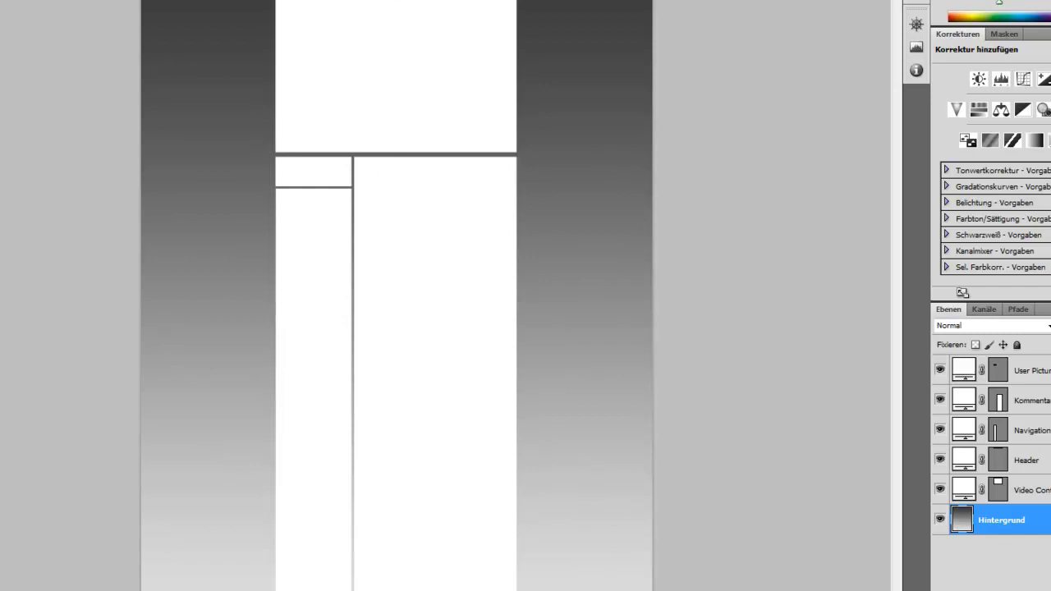
mouse_move(233, 277)
left_mouse_down()
mouse_move(517, 276)
mouse_move(547, 301)
left_mouse_up()
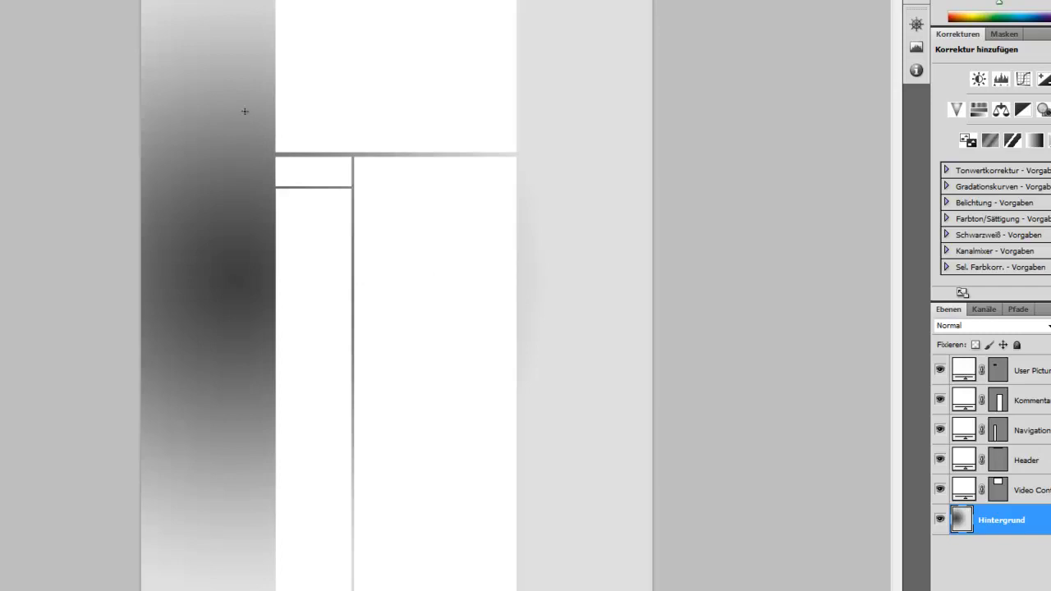
left_click_drag(211, 304, 589, 305)
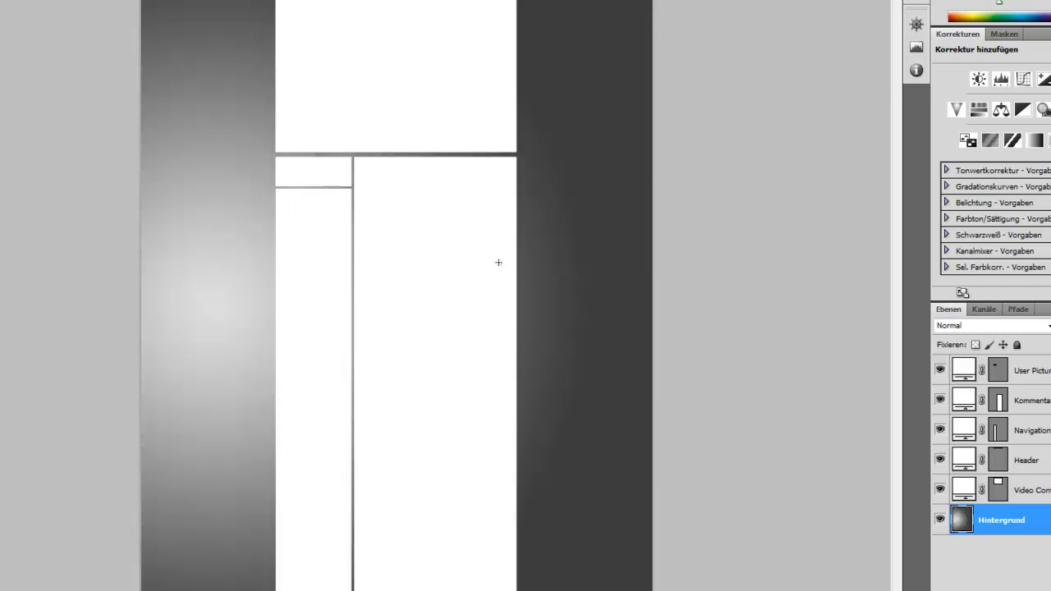
Close the layer style dialog unchanged and select the Video Content layer.
double_click(958, 517)
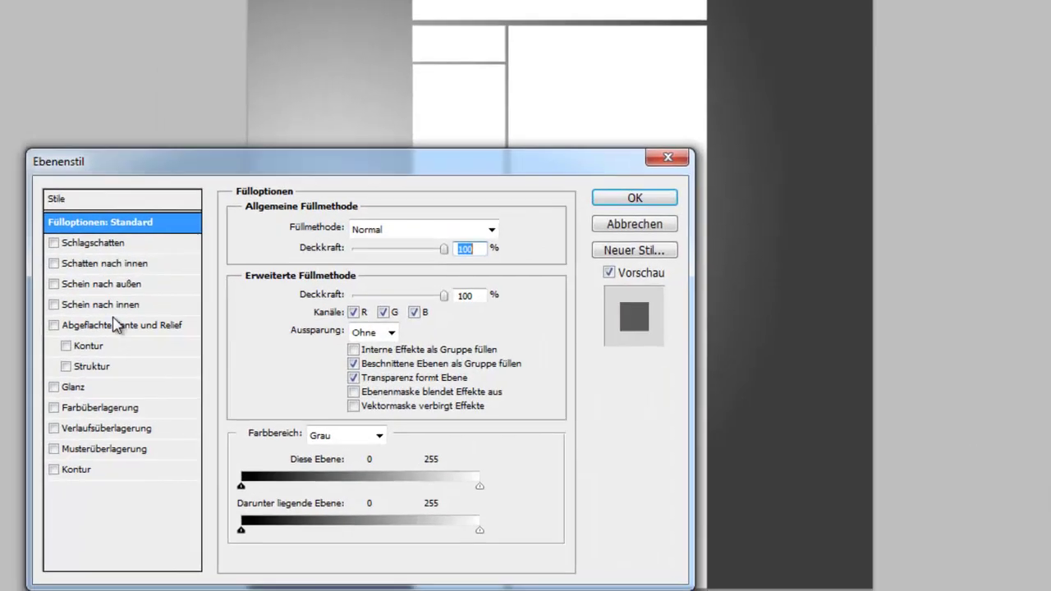
left_click(667, 156)
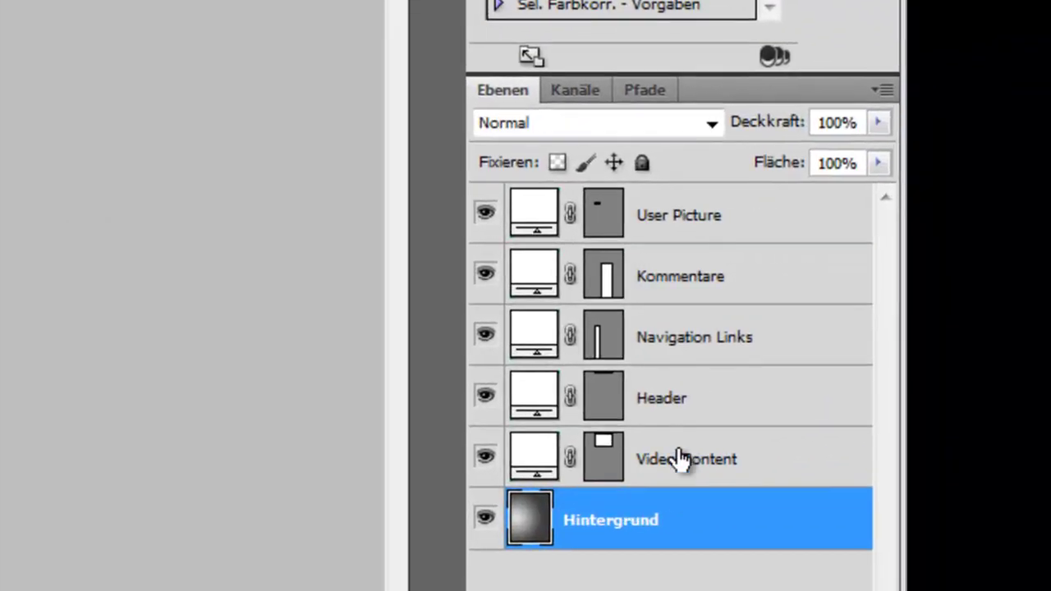
left_click(685, 457)
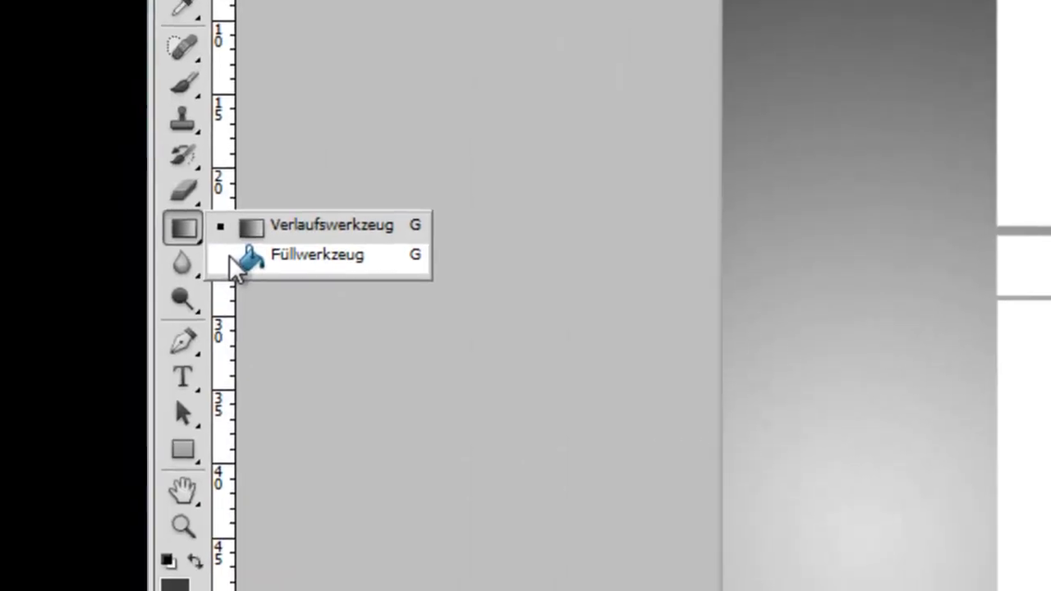
Fill the video area dark grey with the Paint Bucket, rasterizing the Video Content shape layer.
left_click(246, 252)
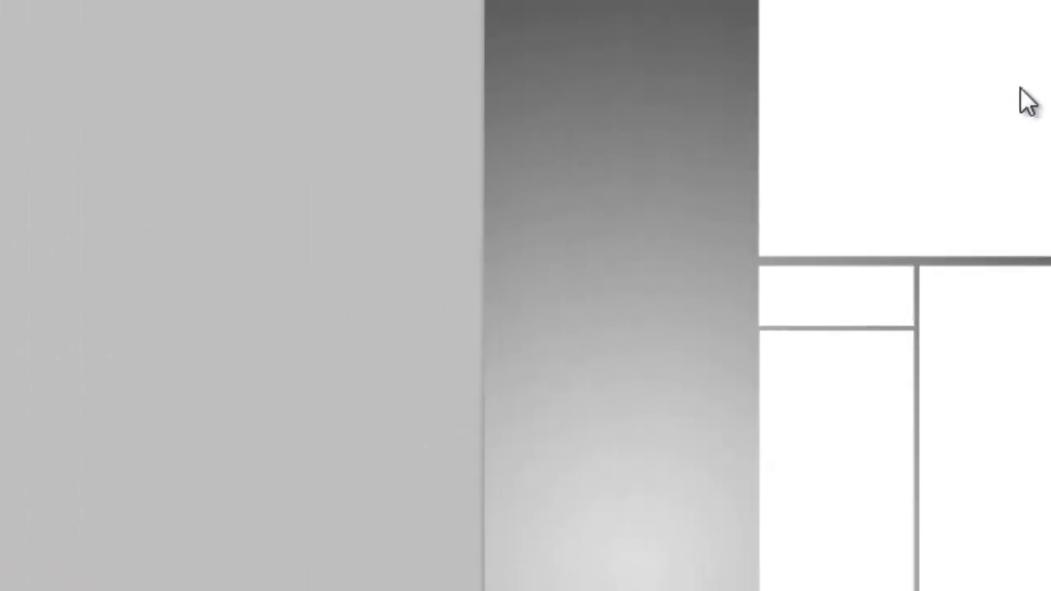
left_click(389, 177)
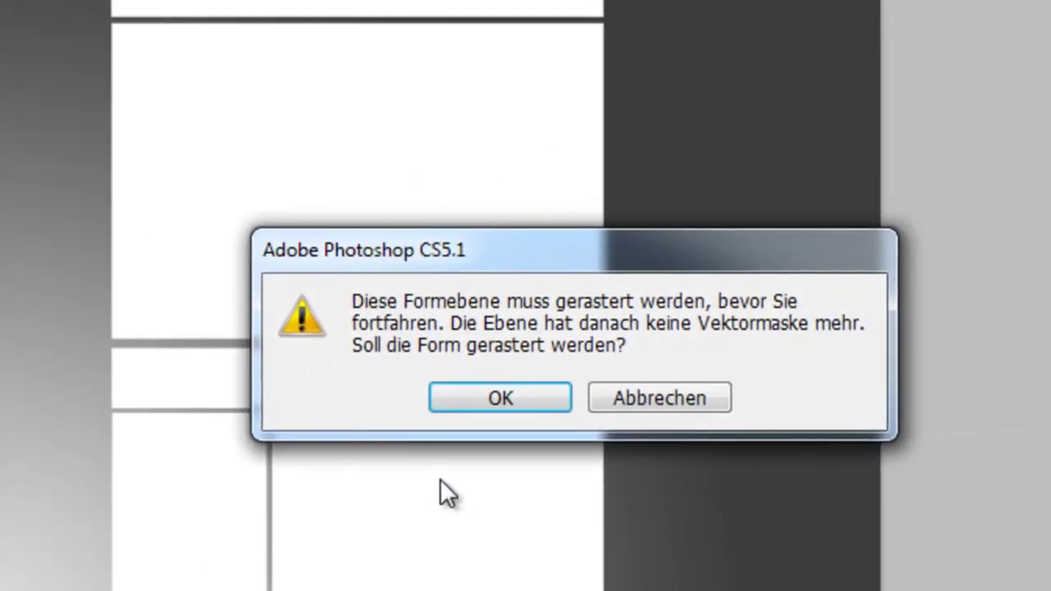
left_click(469, 396)
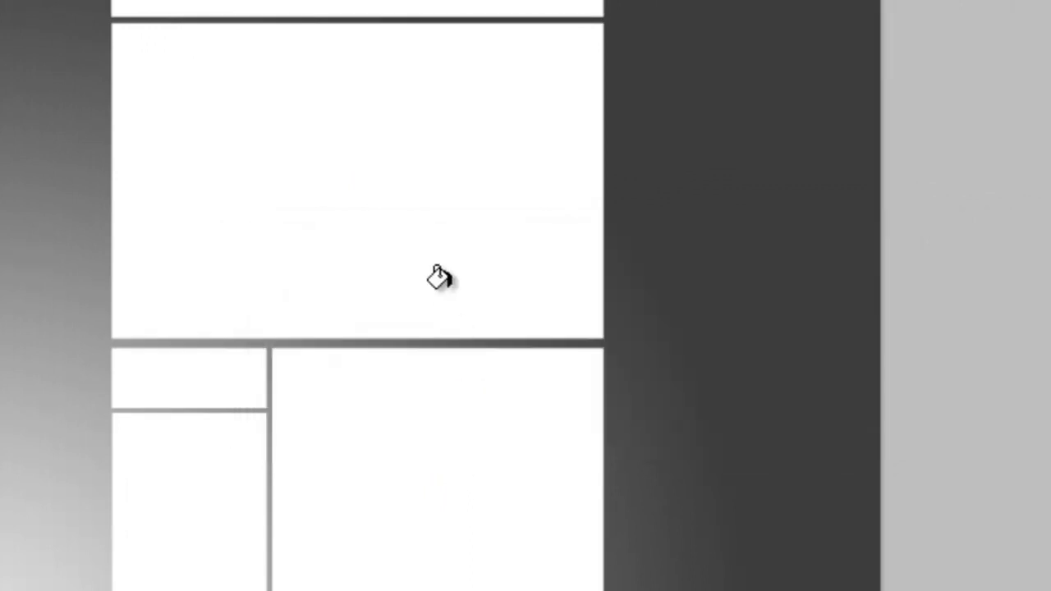
left_click(427, 271)
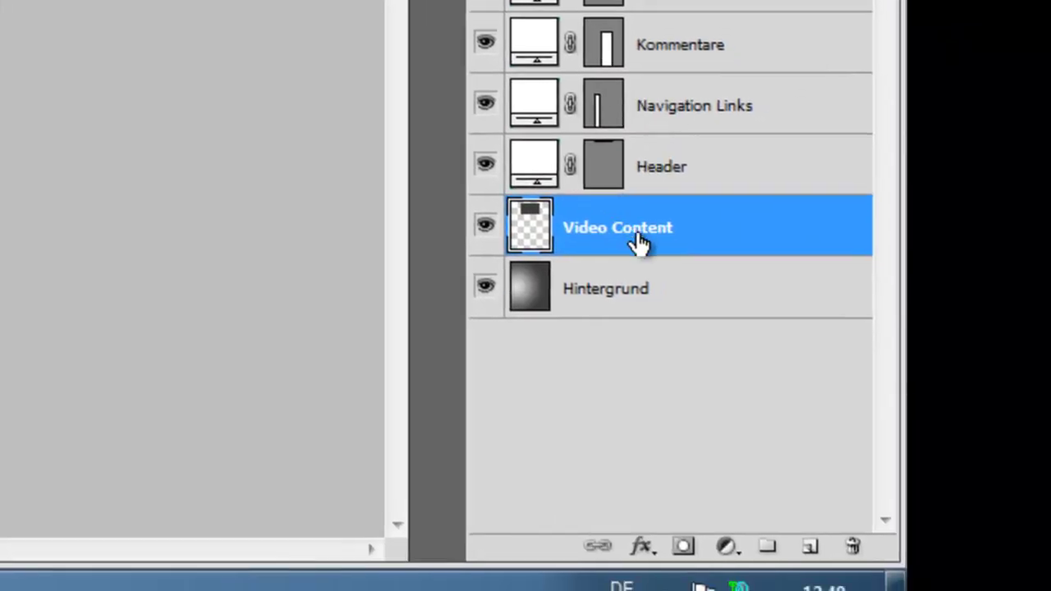
Bring up the Layer Style dialog for the Video Content layer.
double_click(637, 234)
key("Return")
double_click(793, 246)
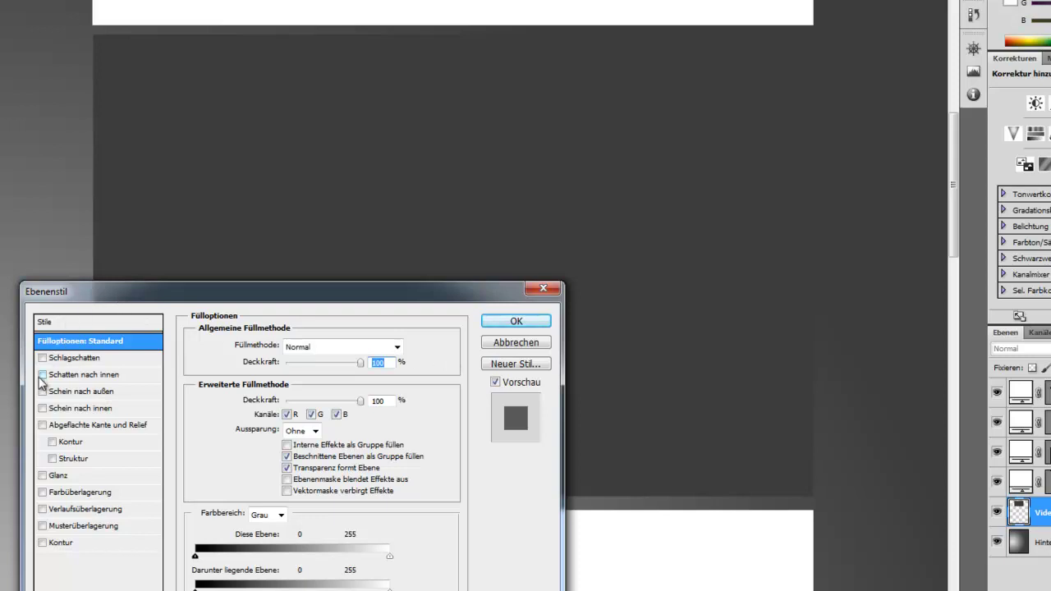
Add an Inner Shadow to Video Content with 115° angle, 22% choke and about 76 px size.
left_click(42, 375)
left_click_drag(160, 291, 329, 444)
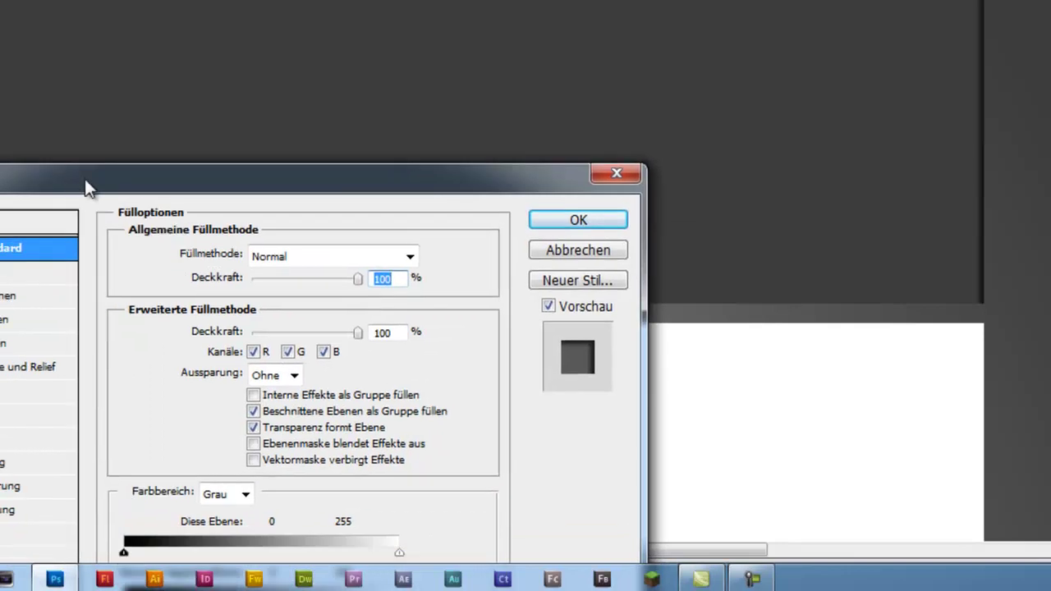
left_click_drag(186, 377, 223, 183)
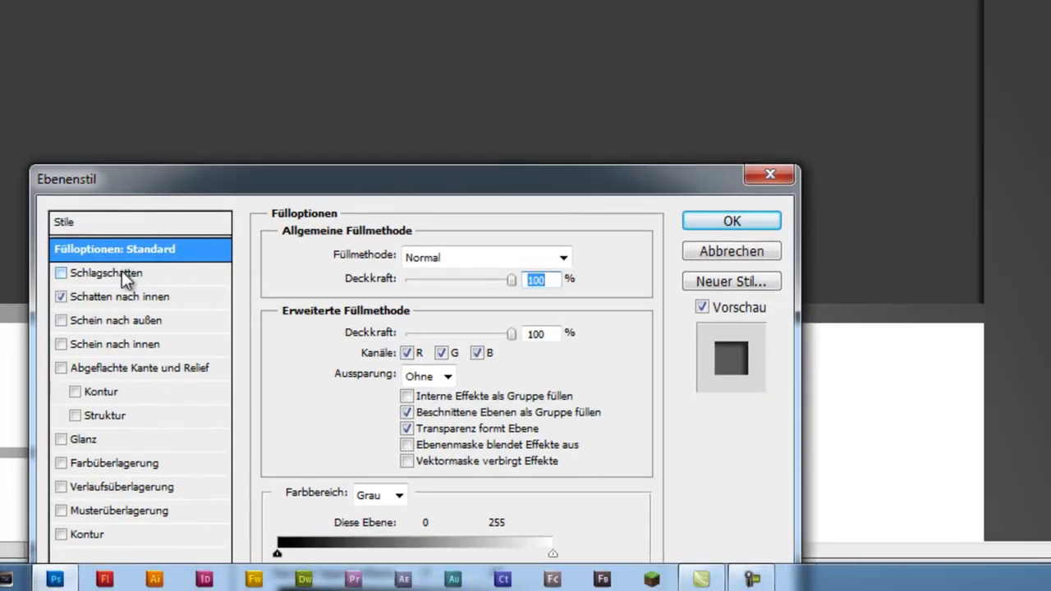
left_click(118, 292)
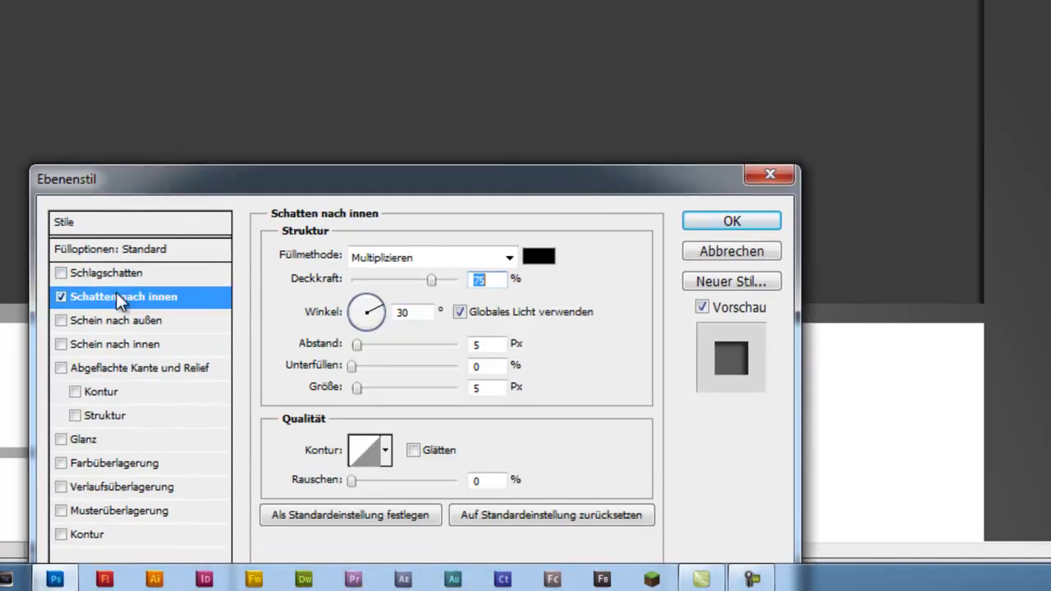
left_click_drag(359, 182, 1021, 127)
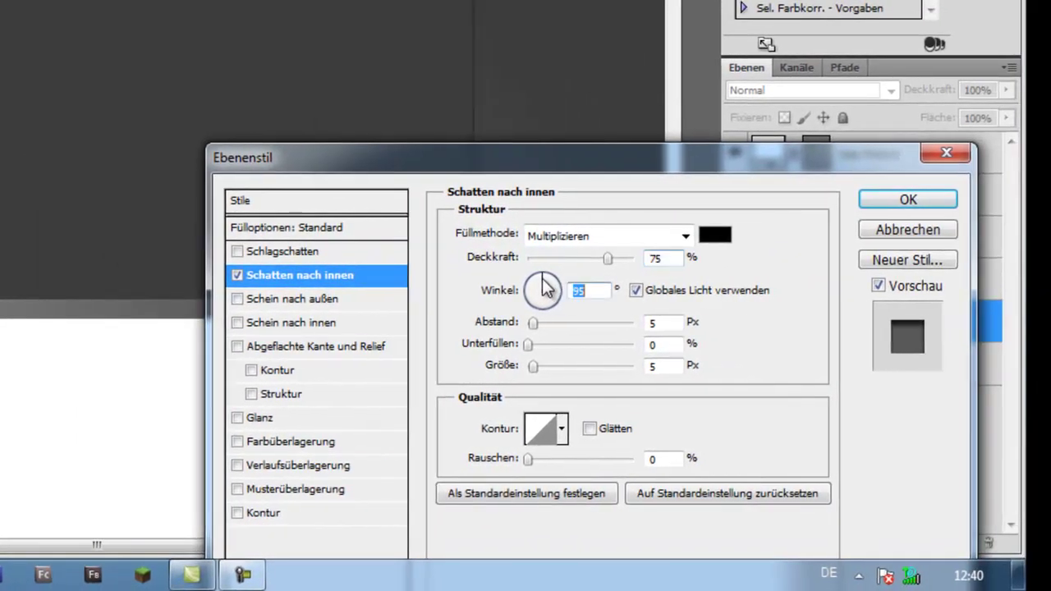
left_click_drag(546, 287, 538, 283)
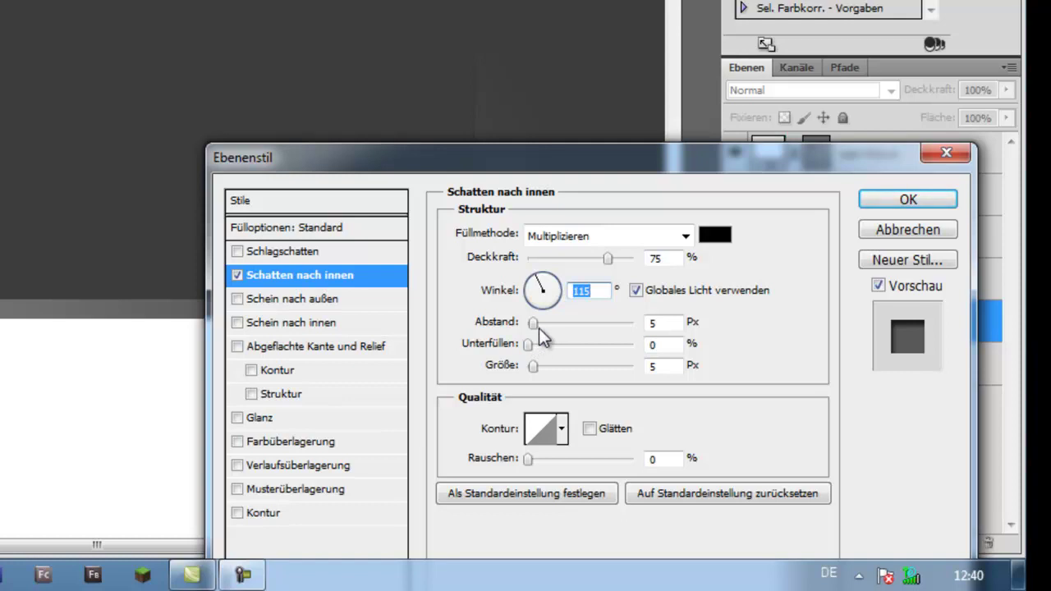
left_click_drag(533, 328, 544, 347)
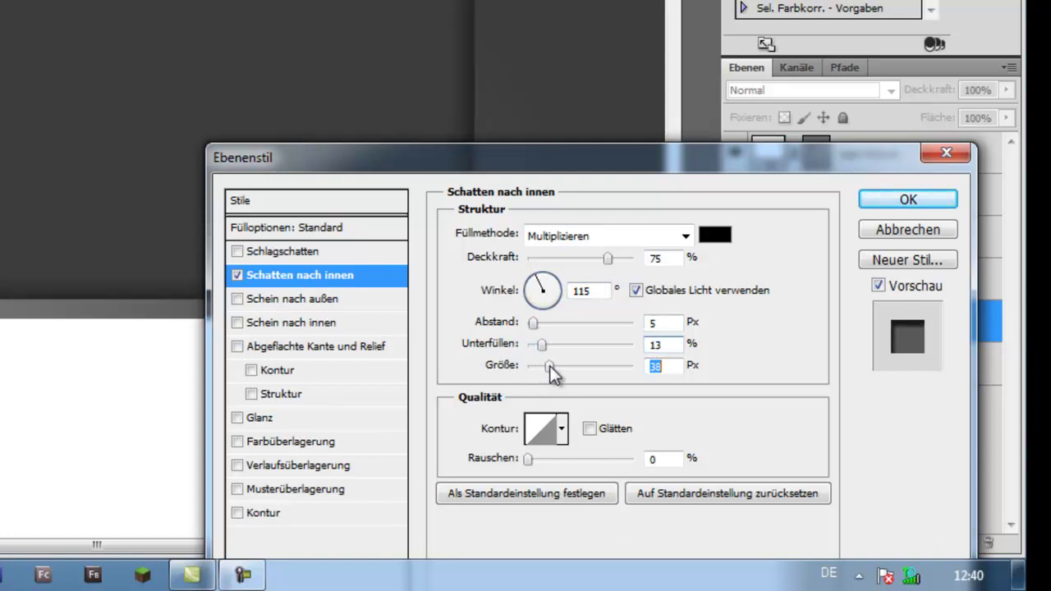
mouse_move(524, 161)
left_mouse_down()
mouse_move(386, 422)
mouse_move(340, 289)
mouse_move(571, 359)
mouse_move(348, 77)
mouse_move(507, 1)
mouse_move(664, 93)
mouse_move(268, 64)
left_mouse_up()
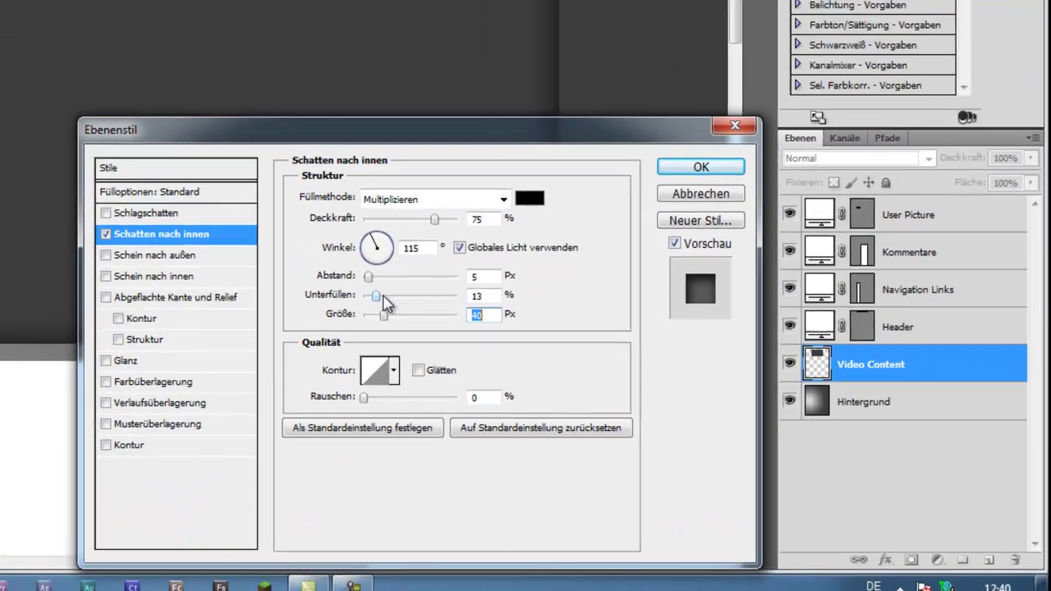
left_click(599, 397)
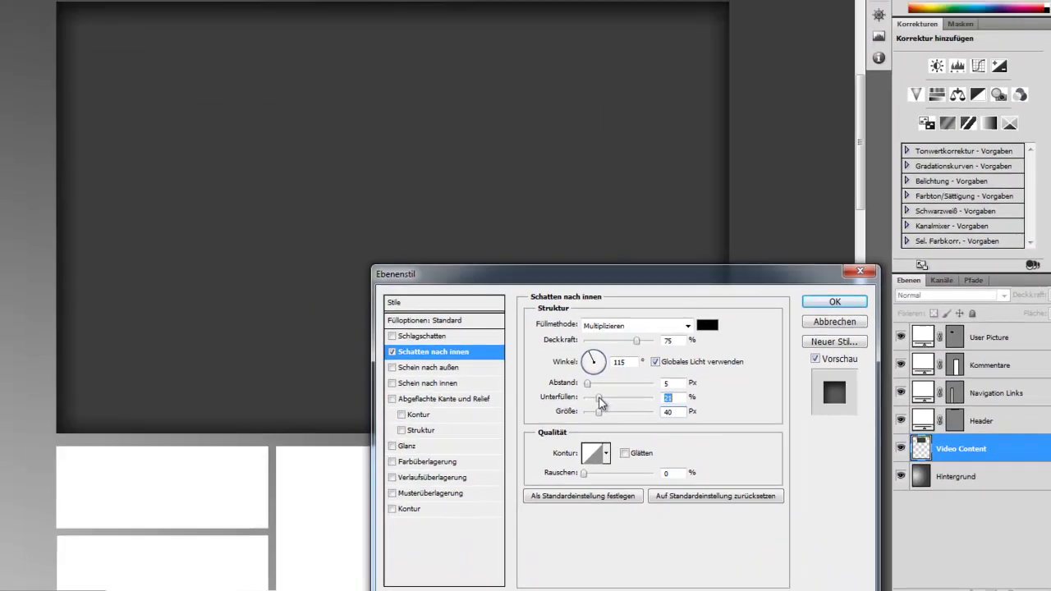
left_click_drag(599, 412, 618, 418)
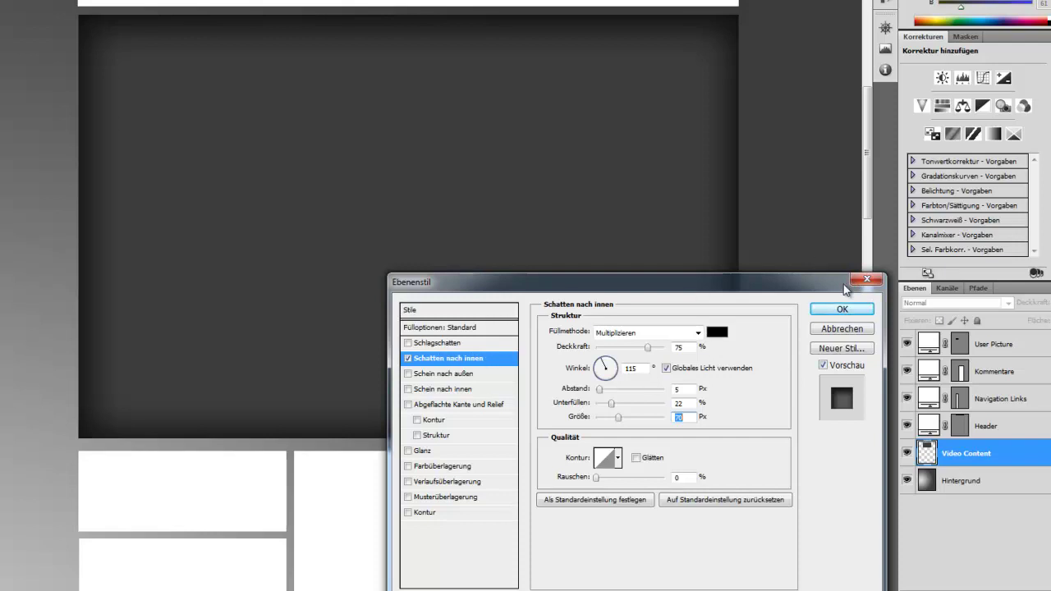
left_click(842, 309)
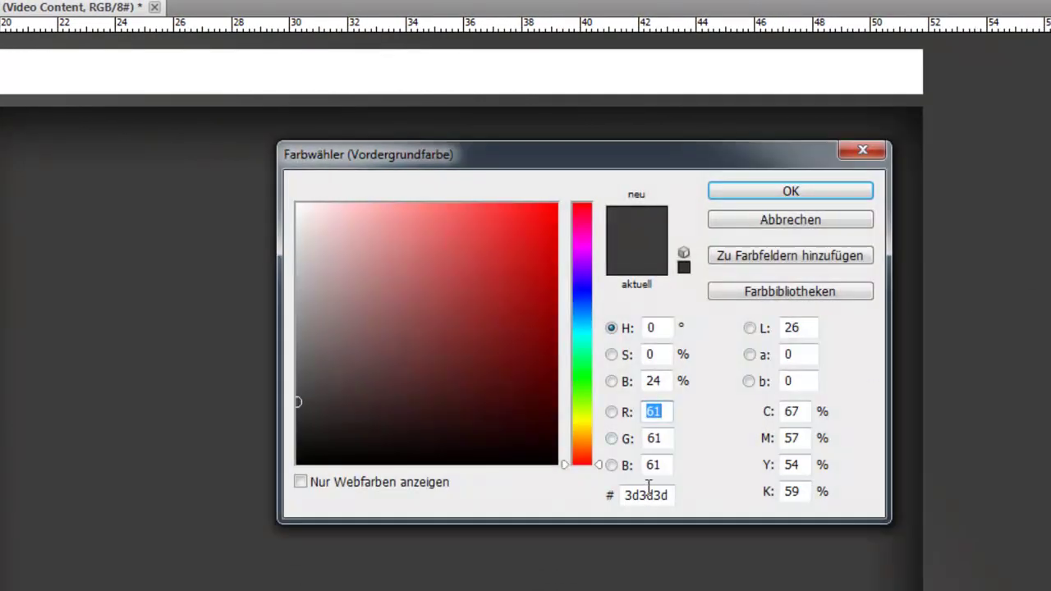
Set the foreground colour to lime green c1ff01 in the Color Picker.
double_click(649, 491)
type("c1")
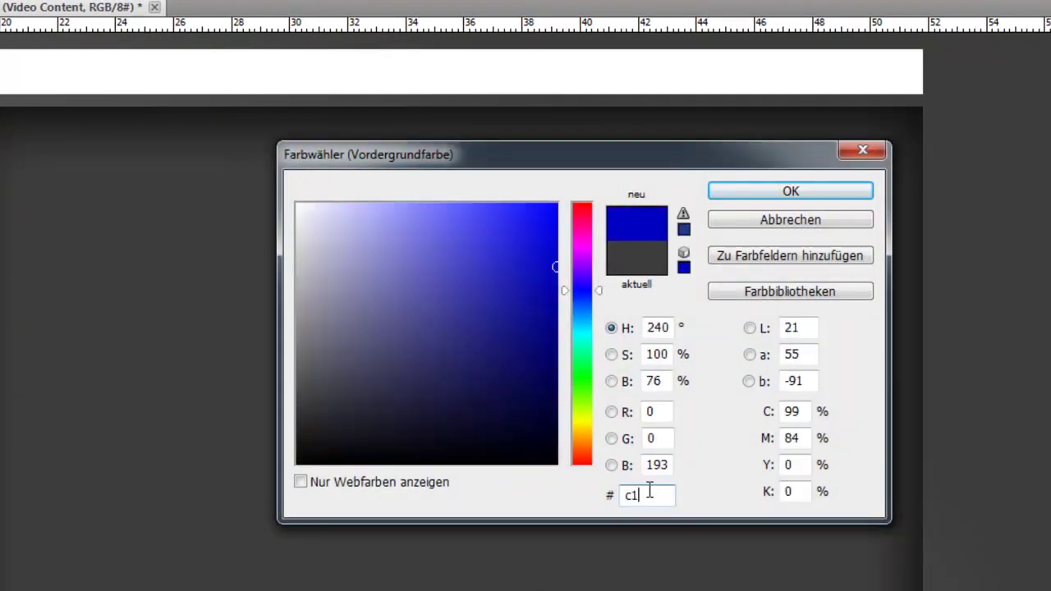
type("ff01")
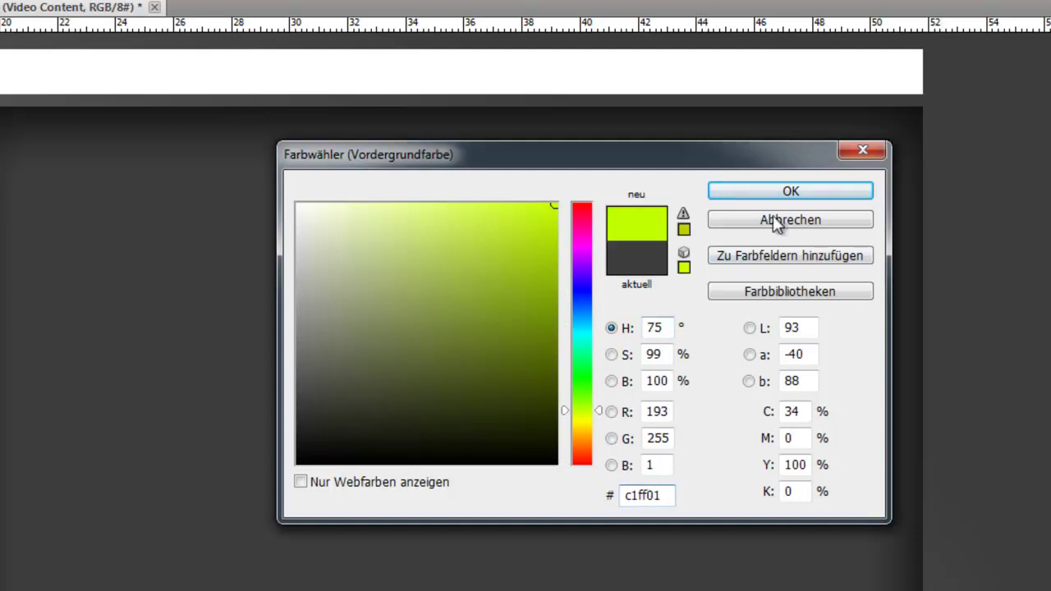
left_click(744, 194)
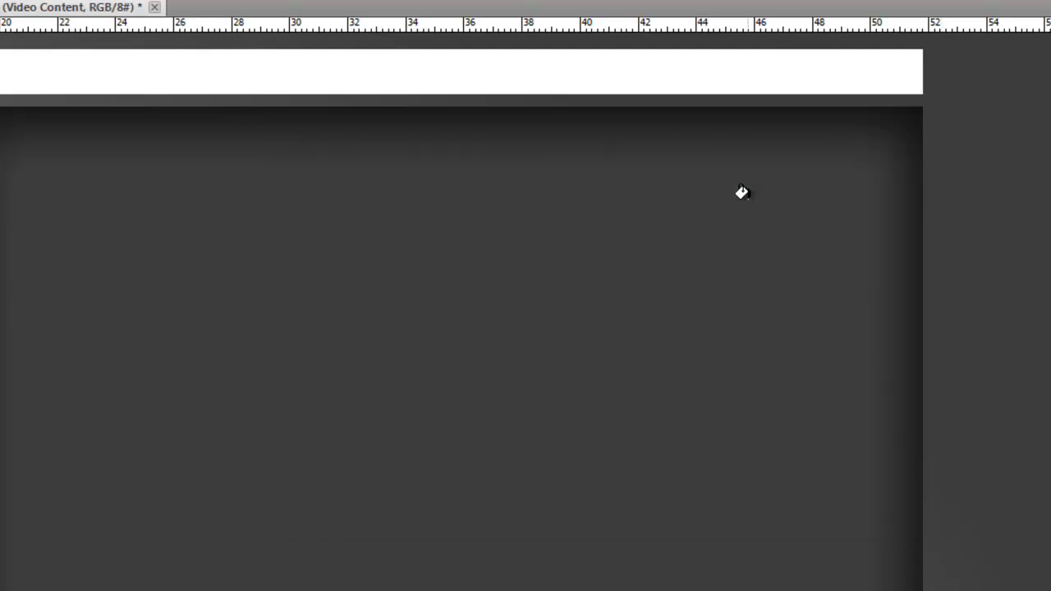
Undo a stray fill, then rasterize the Header layer and fill its bar lime green.
left_click(551, 87)
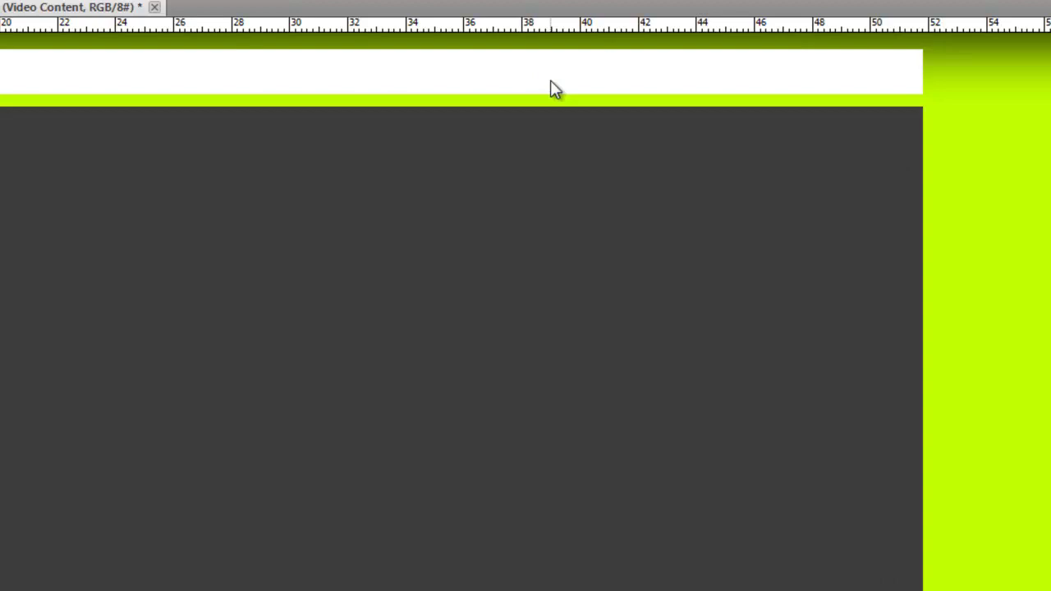
key("ctrl+z")
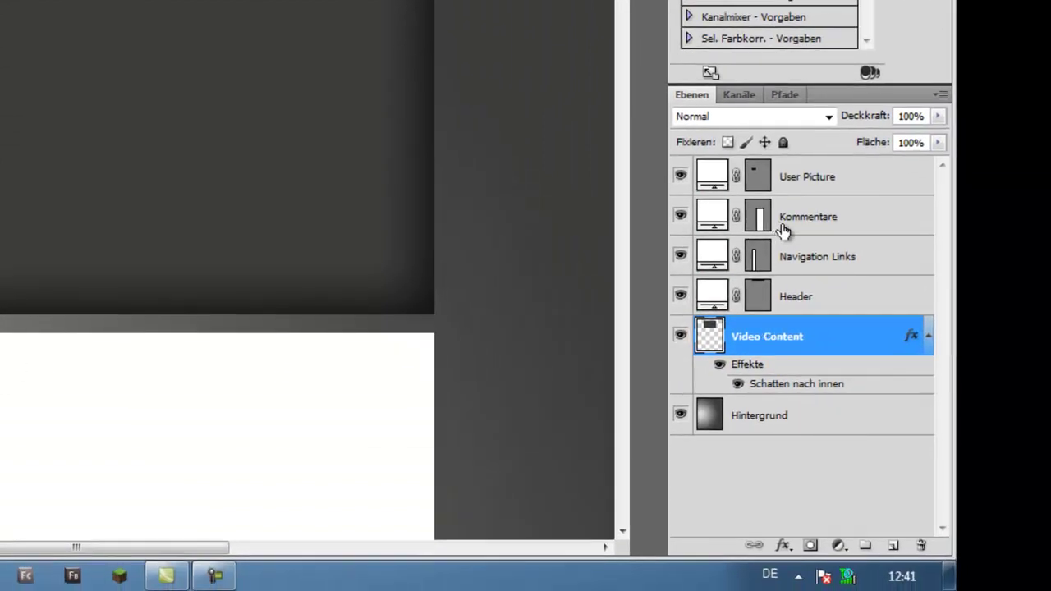
left_click(813, 297)
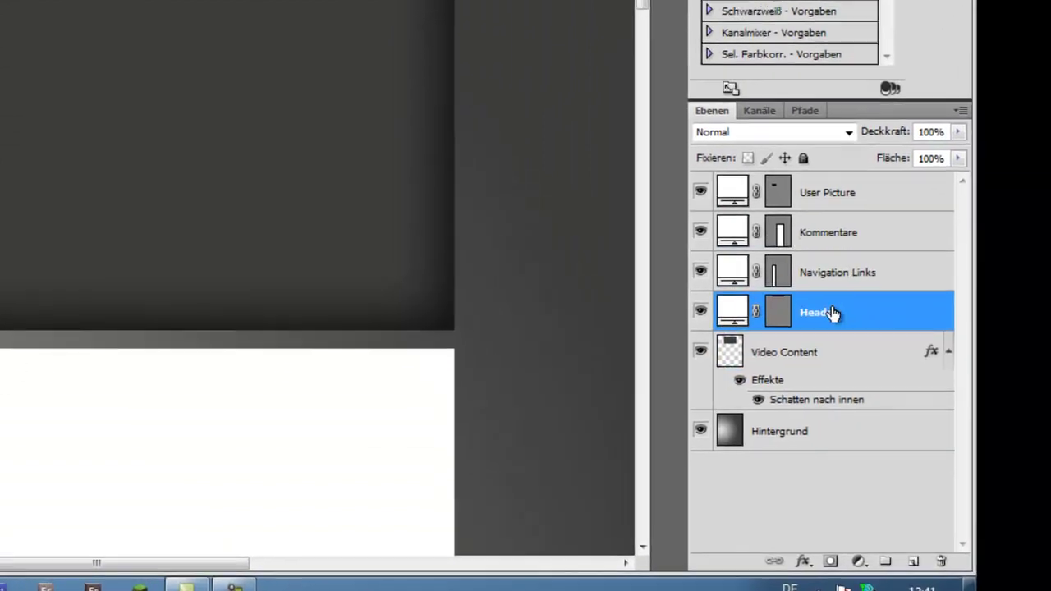
left_click(568, 110)
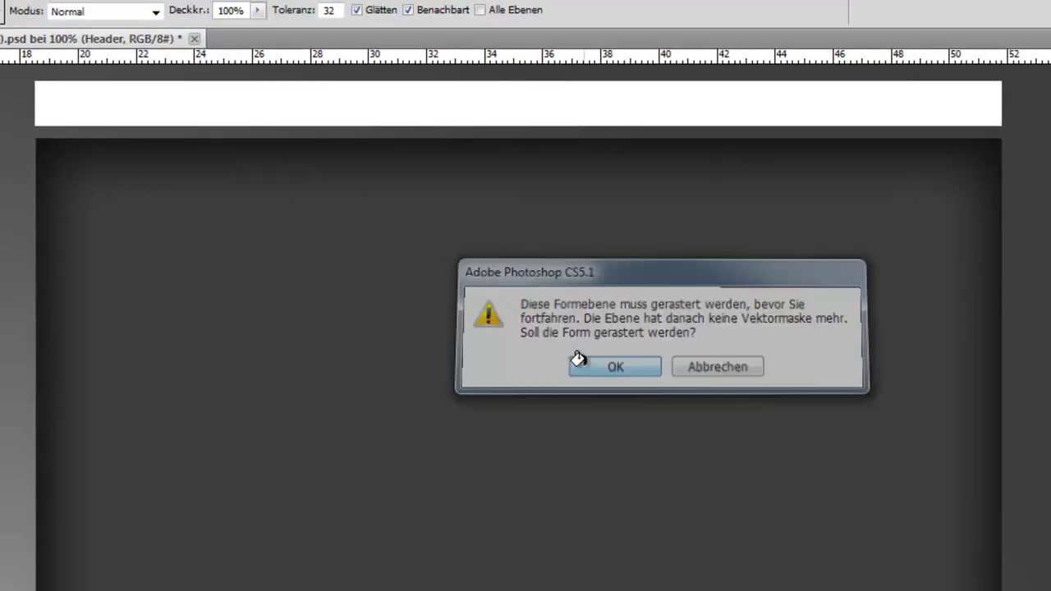
left_click(615, 366)
left_click(472, 90)
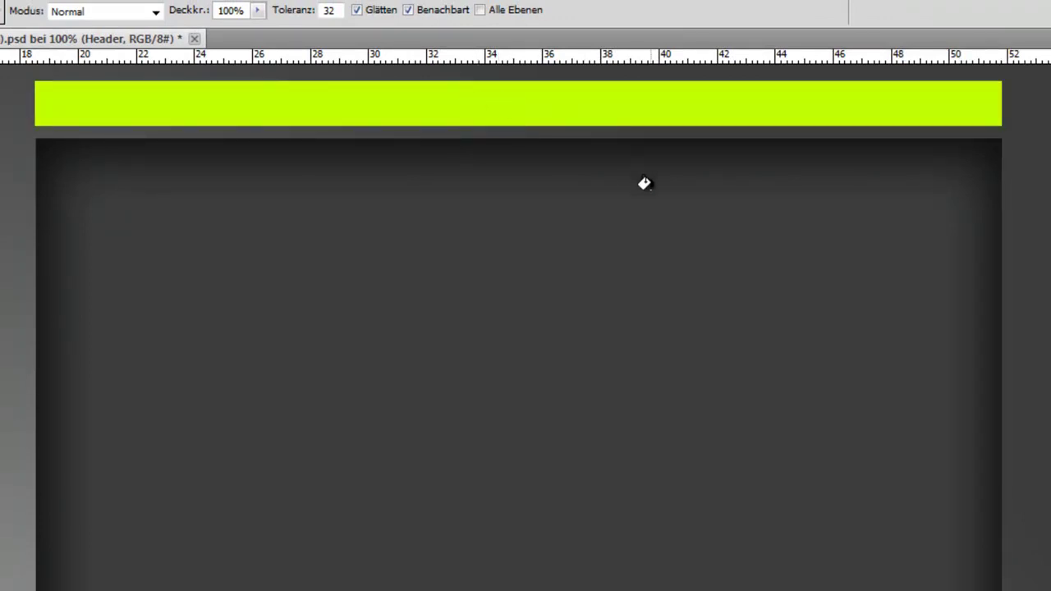
scroll(643, 183, "down", 3)
scroll(643, 185, "down", 5)
scroll(633, 197, "down", 5)
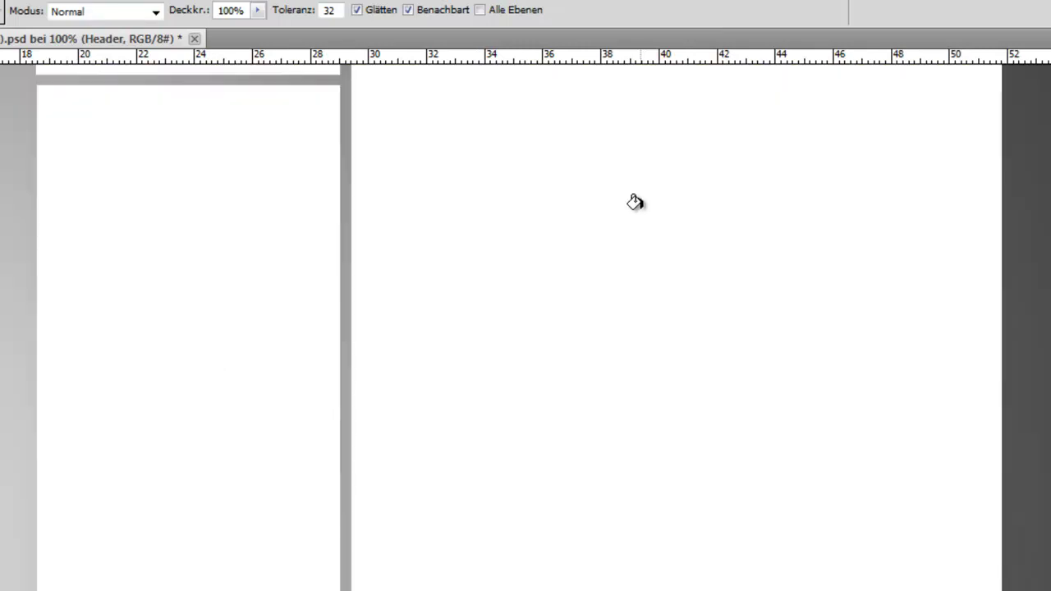
scroll(764, 300, "up", 3)
scroll(873, 324, "up", 4)
scroll(873, 323, "down", 1)
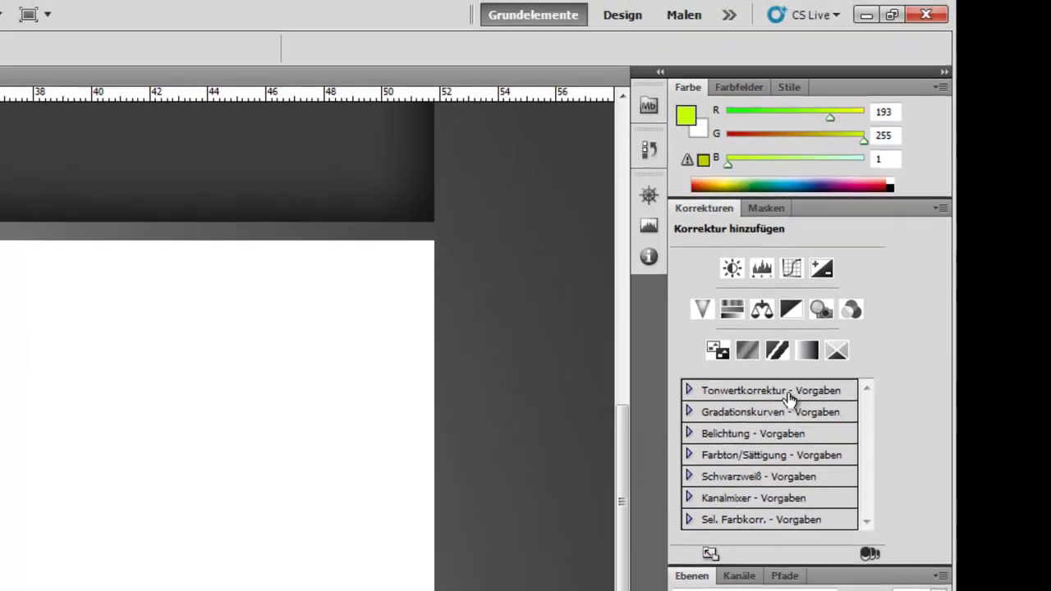
Set the foreground colour to dark grey 3d3d3d in the Color Picker.
left_click(690, 122)
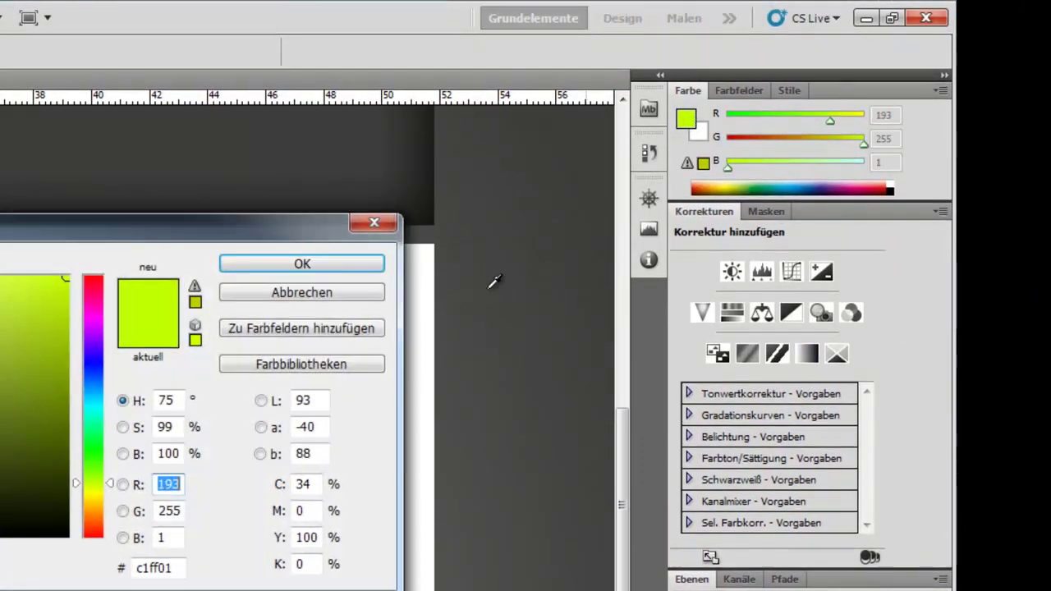
double_click(168, 563)
type("3d3d3d")
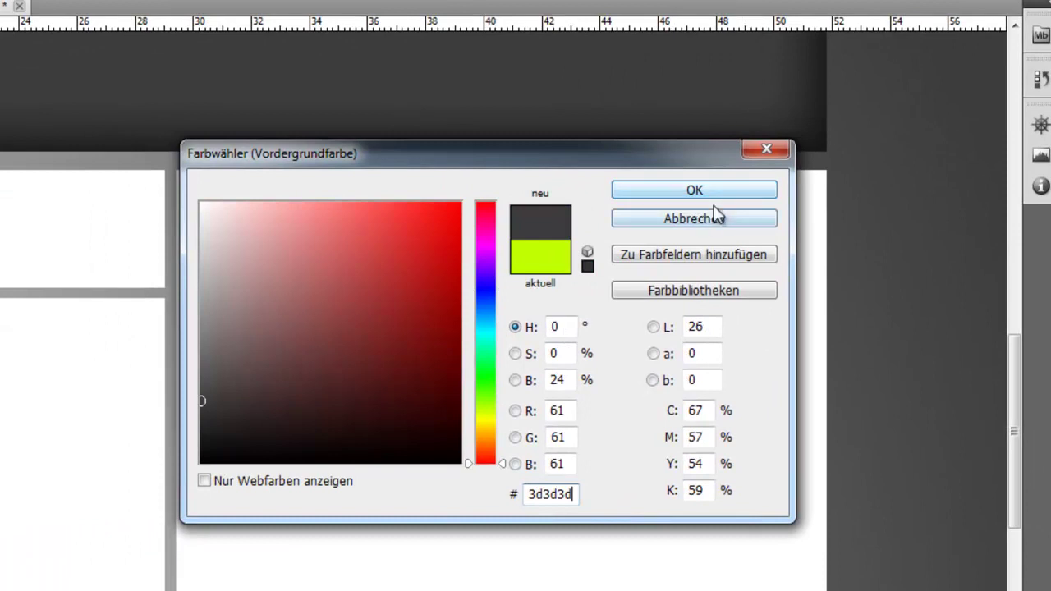
left_click(720, 189)
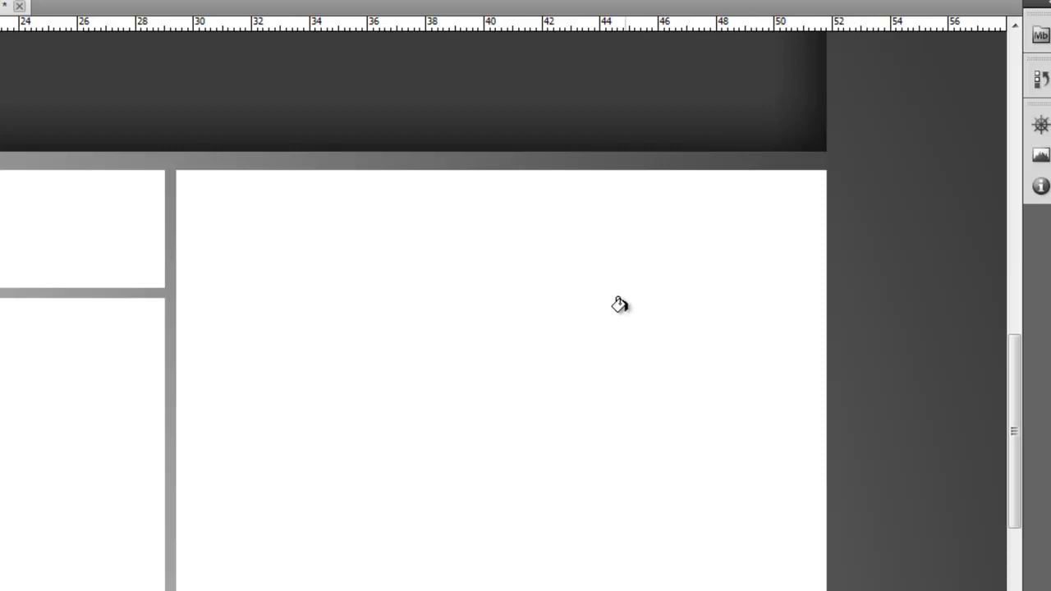
Fill the Kommentare comment panel dark grey, rasterizing its shape layer.
left_click(516, 381)
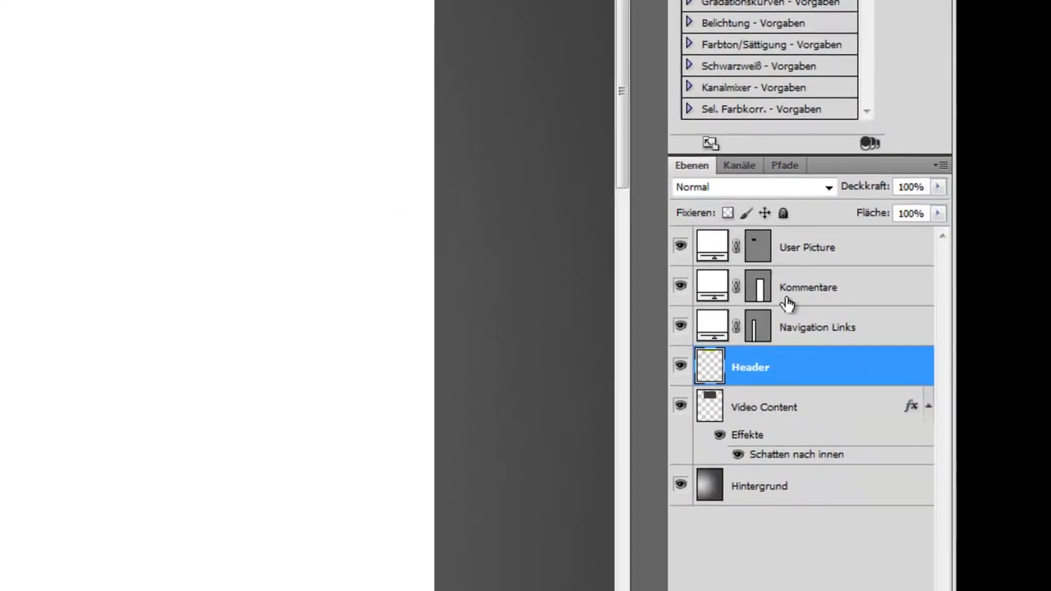
left_click(796, 287)
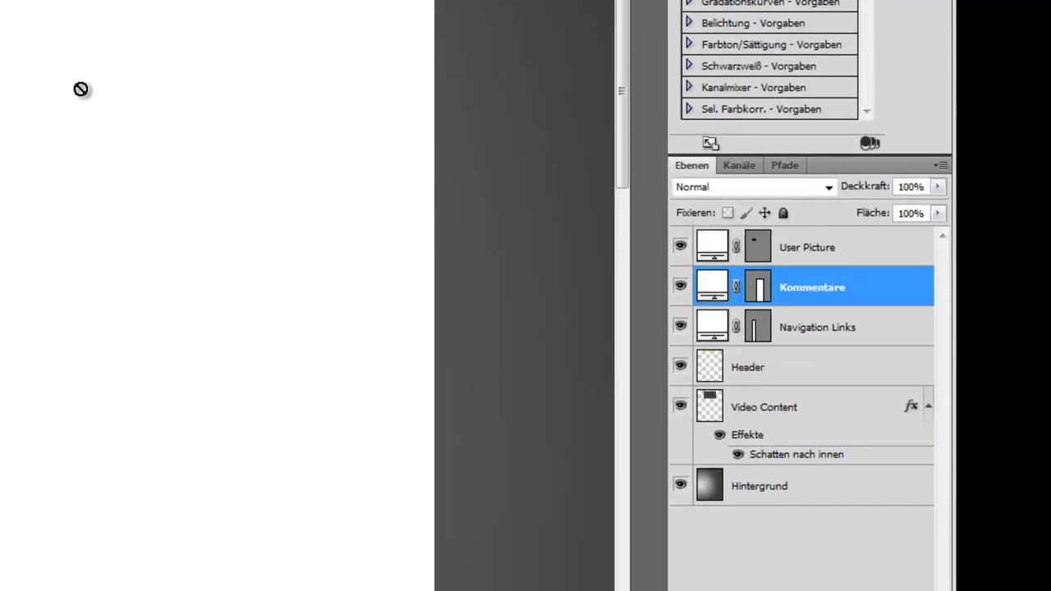
left_click(101, 86)
left_click(296, 121)
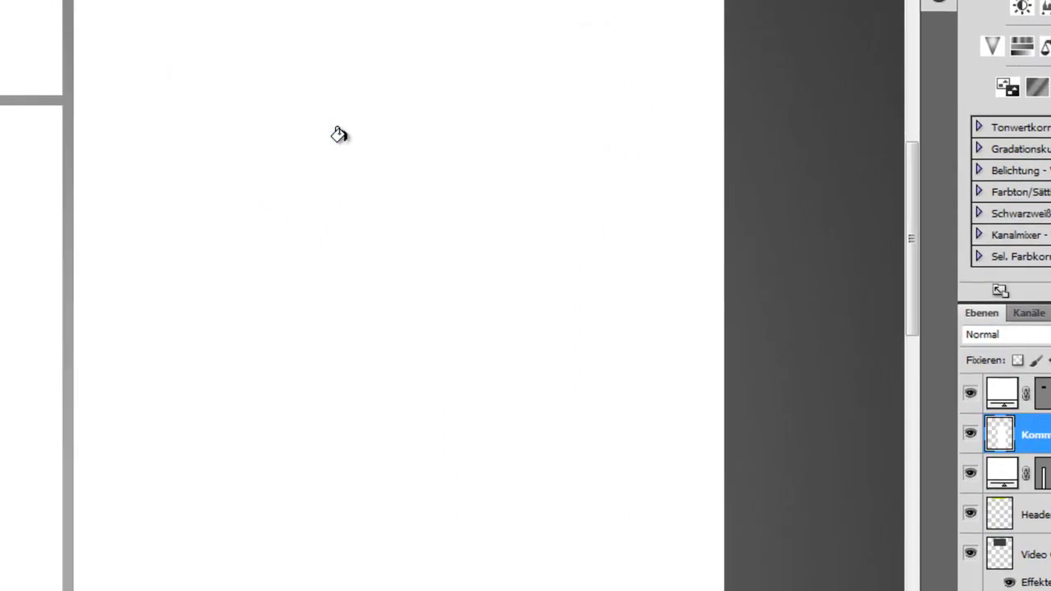
left_click(349, 152)
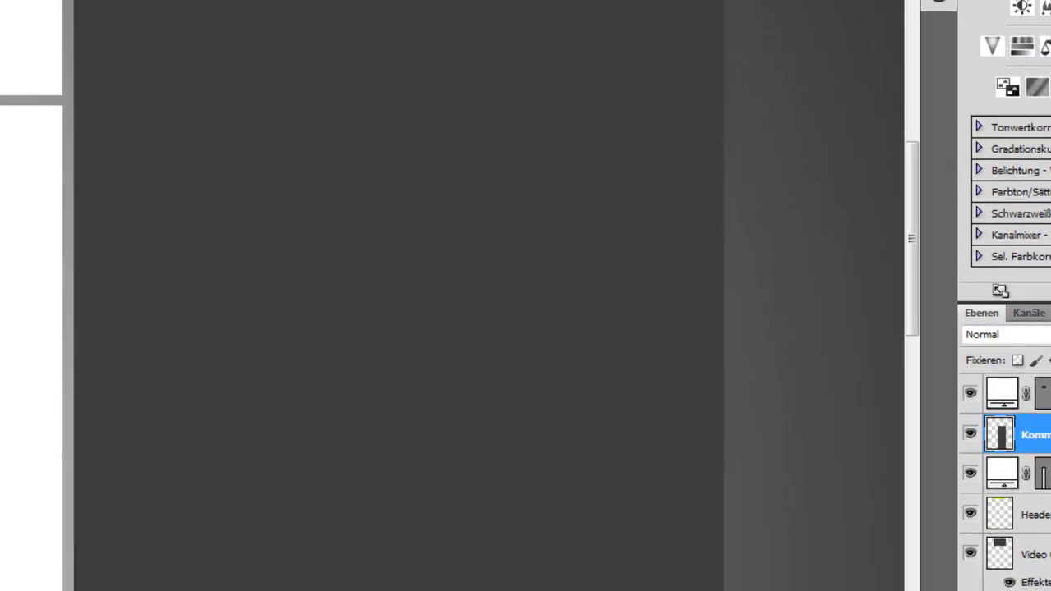
Add a c1ff01 lime-green outer glow to the Kommentare panel layer and raise its spread slightly.
double_click(1047, 434)
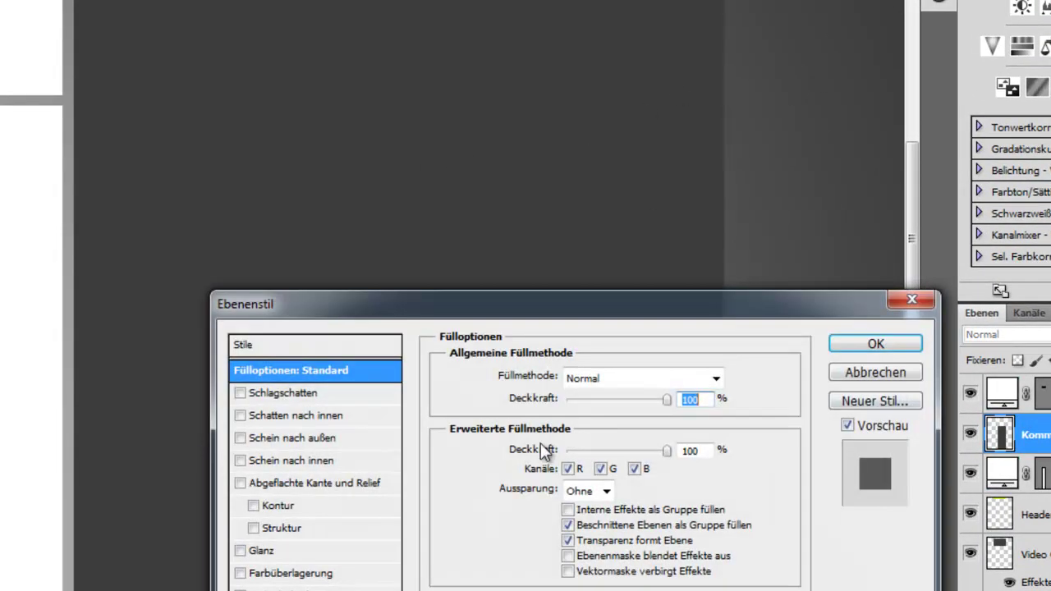
left_click(239, 439)
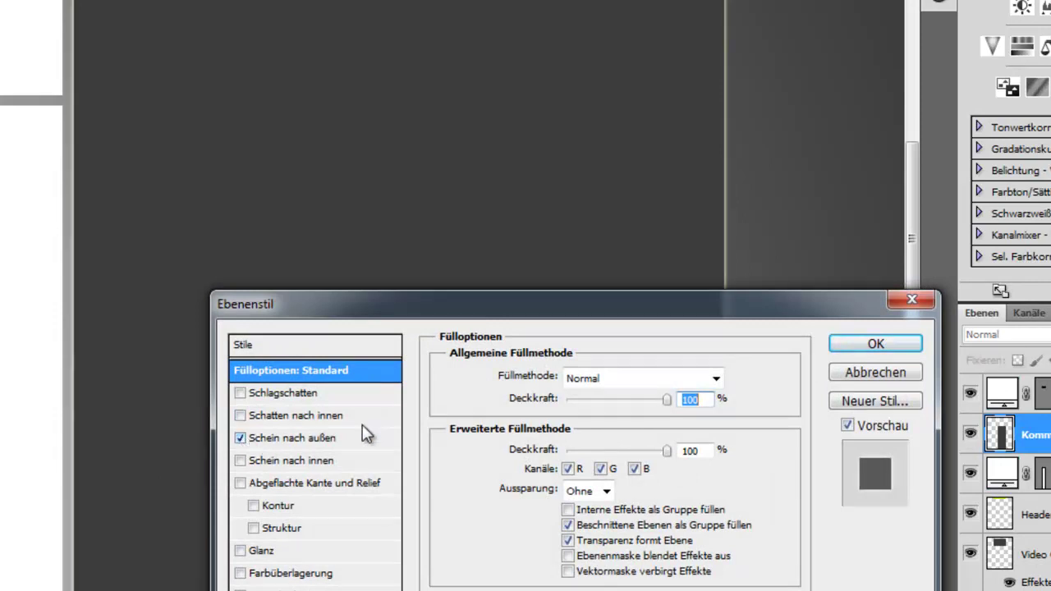
left_click(260, 437)
left_click(489, 444)
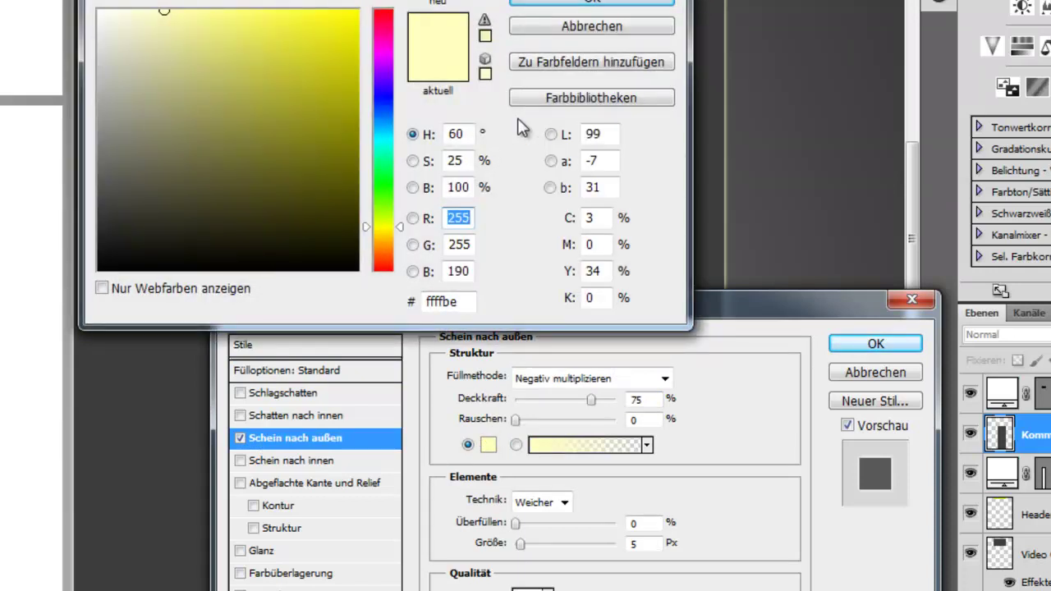
left_click(465, 300)
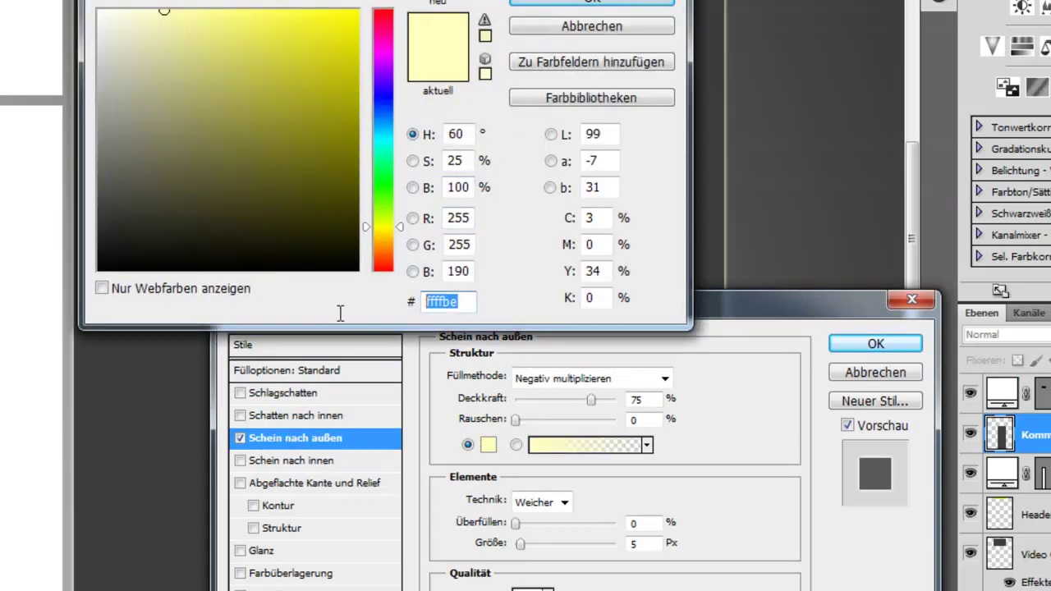
type("c1")
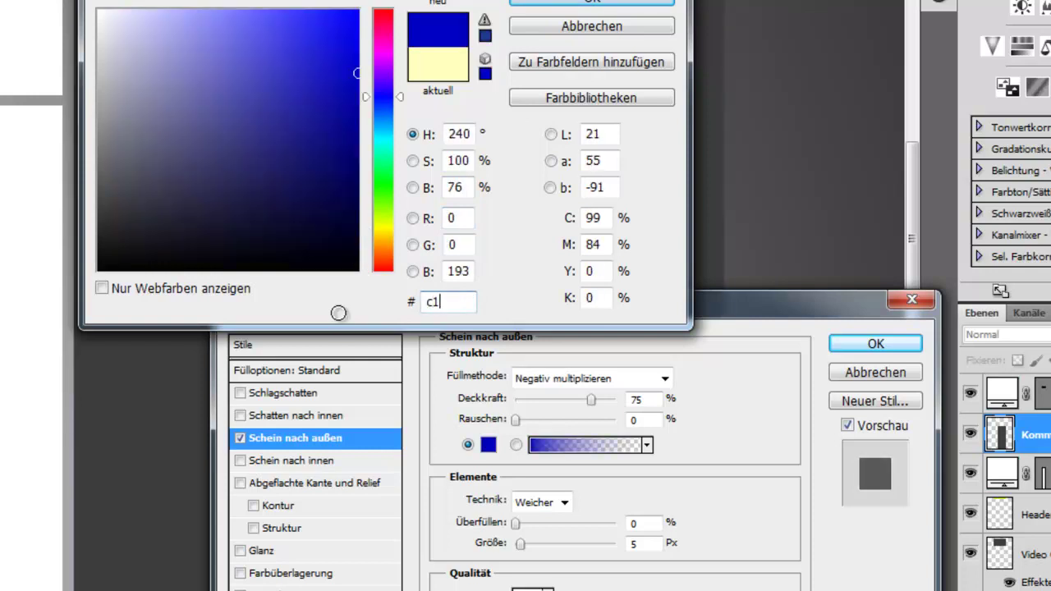
type("ff01")
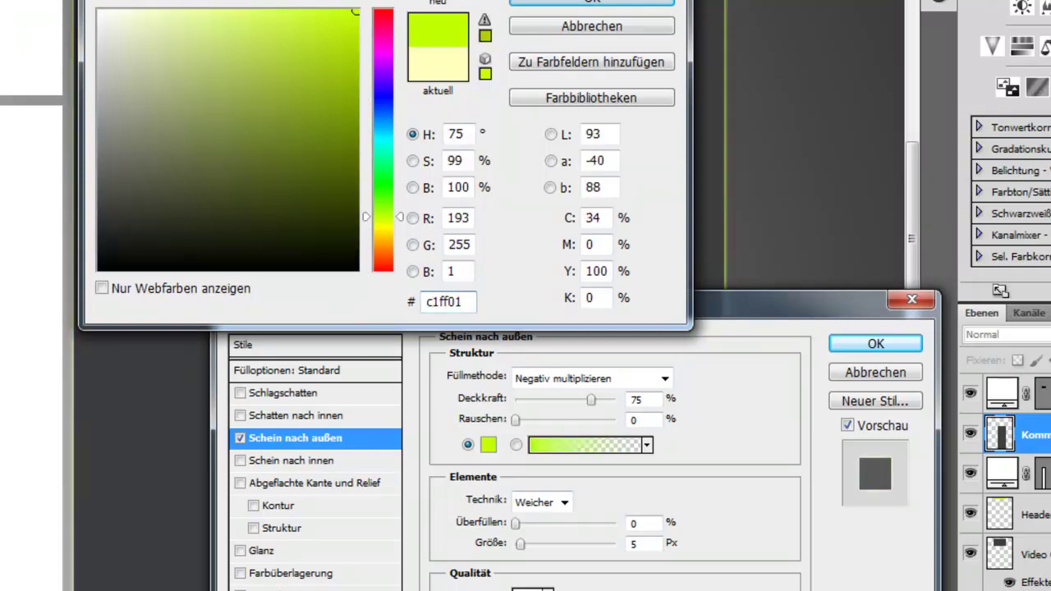
left_click(594, 4)
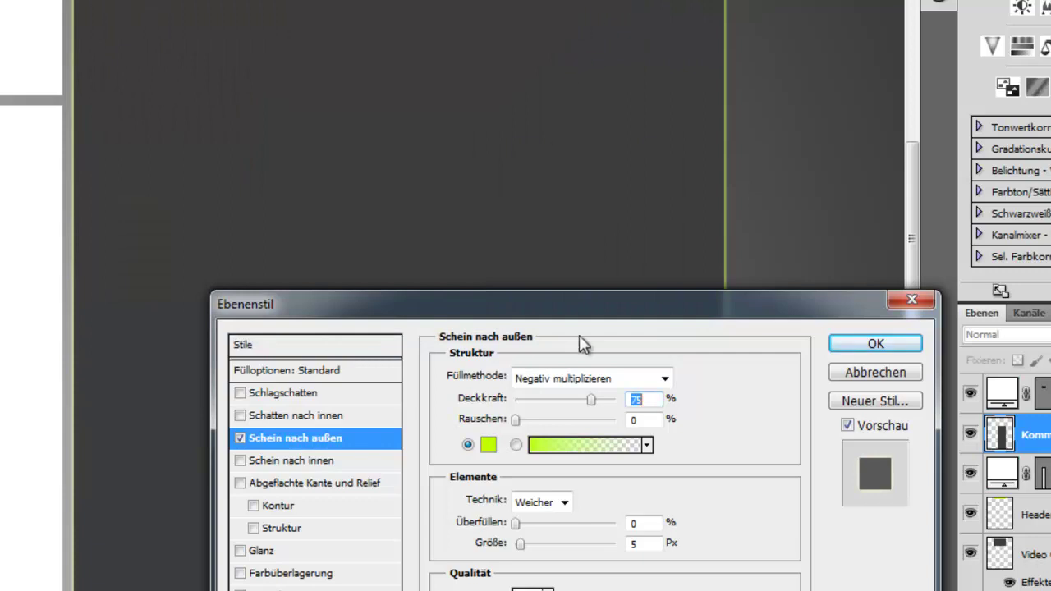
left_click_drag(517, 523, 550, 543)
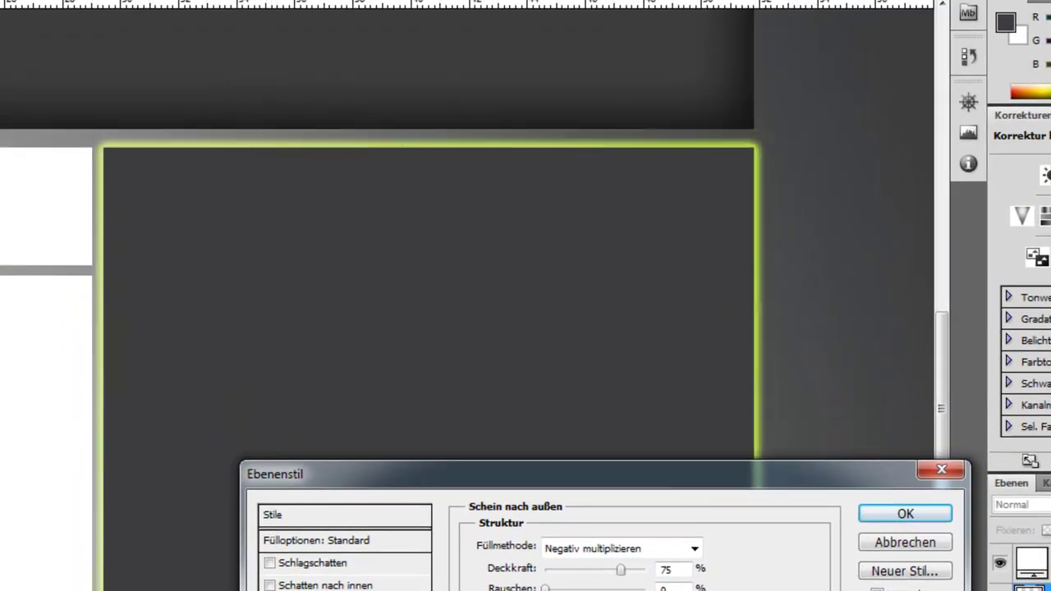
Enable Schlagschatten with 6 px distance and 13% spread, moving the dialog aside to see the canvas.
left_click(271, 563)
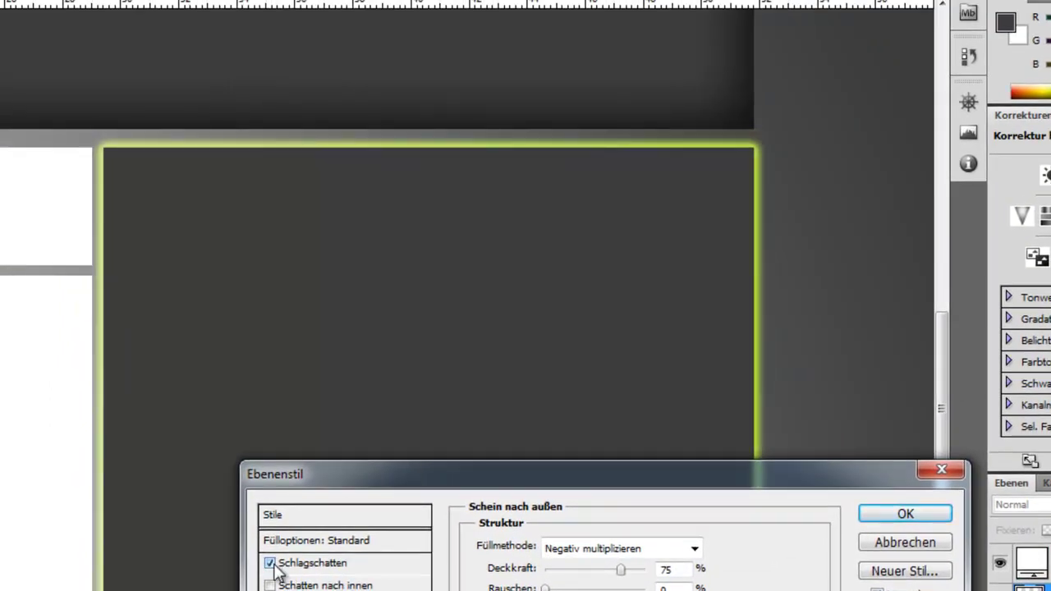
left_click(368, 564)
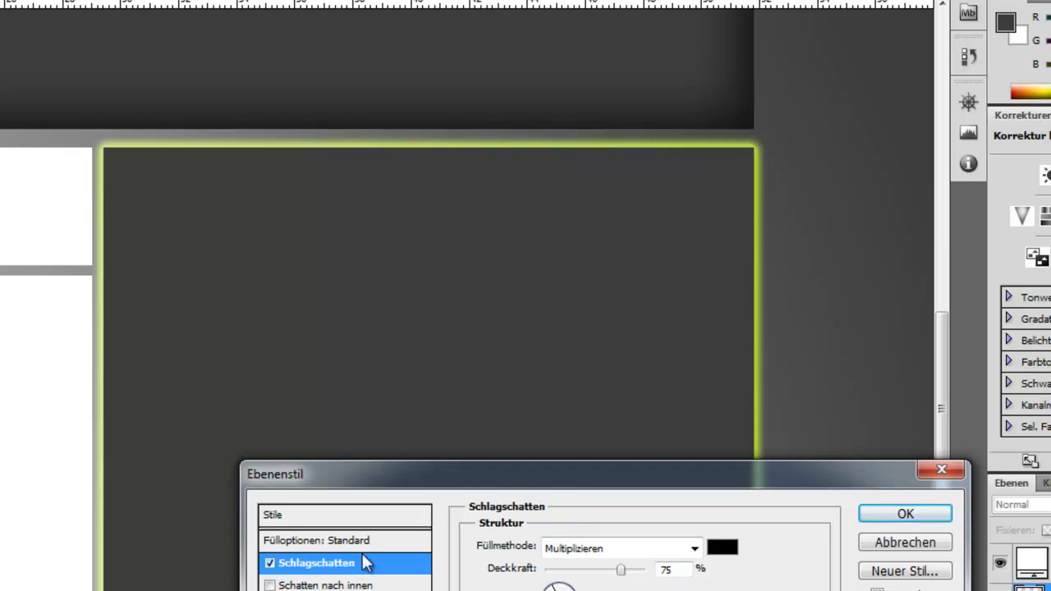
left_click_drag(690, 474, 699, 590)
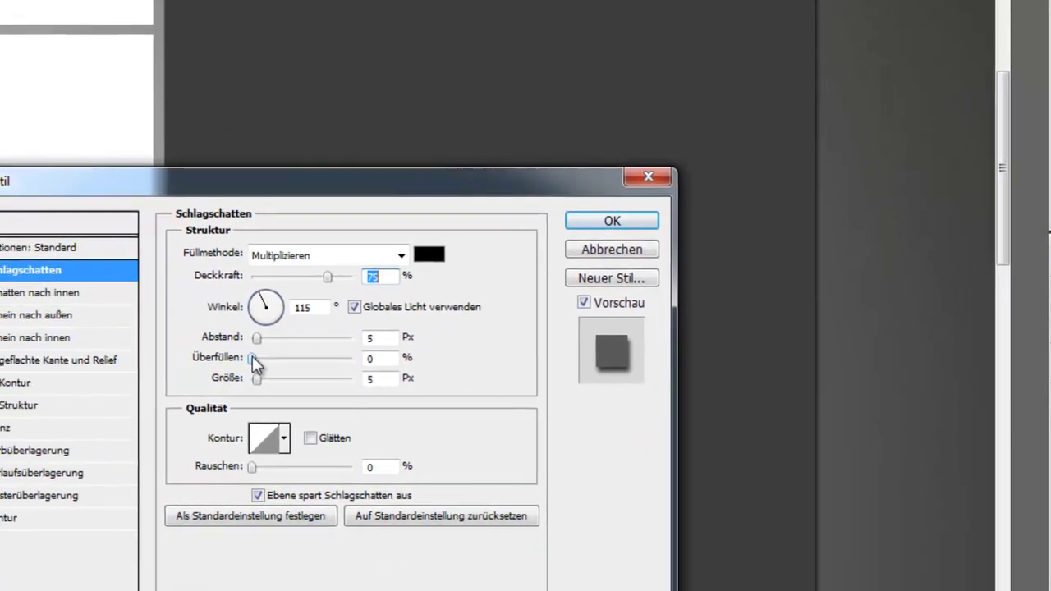
key("Tab")
key("Tab")
key("Tab")
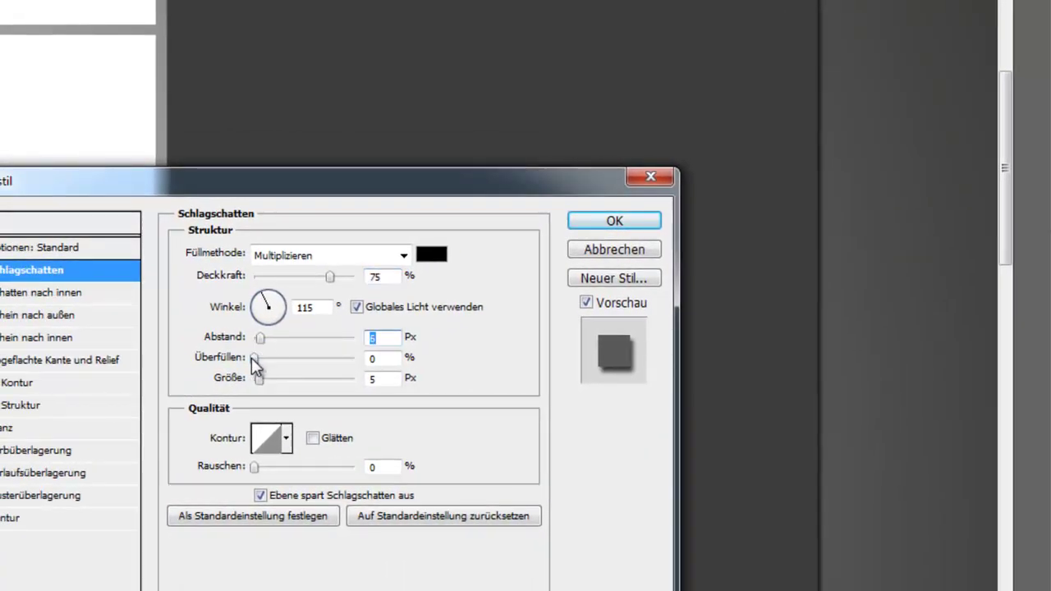
type("6")
mouse_move(252, 358)
left_mouse_down()
mouse_move(261, 392)
mouse_move(269, 386)
left_mouse_up()
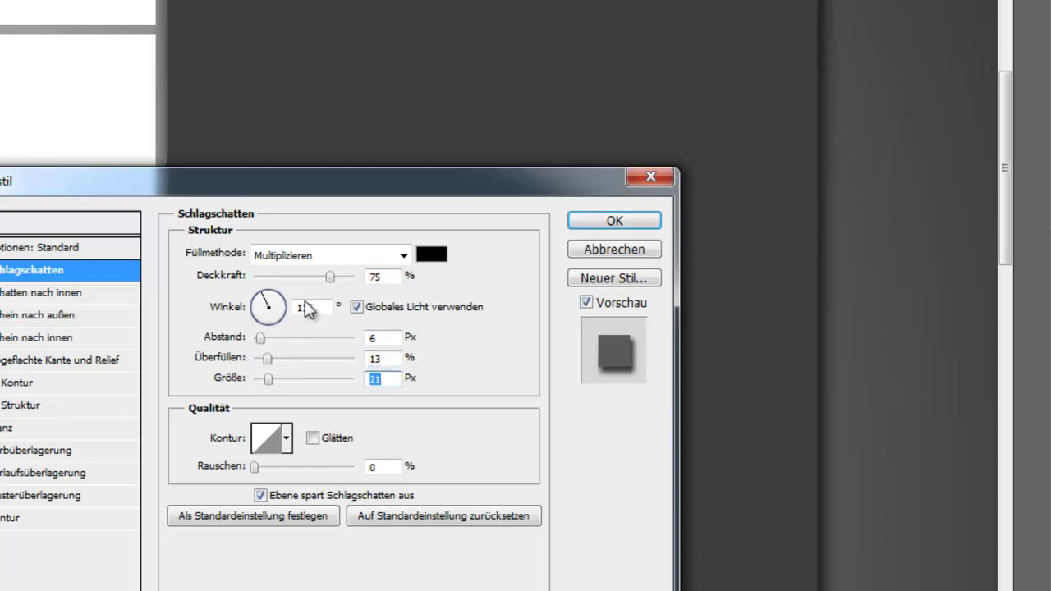
left_click_drag(418, 183, 466, 169)
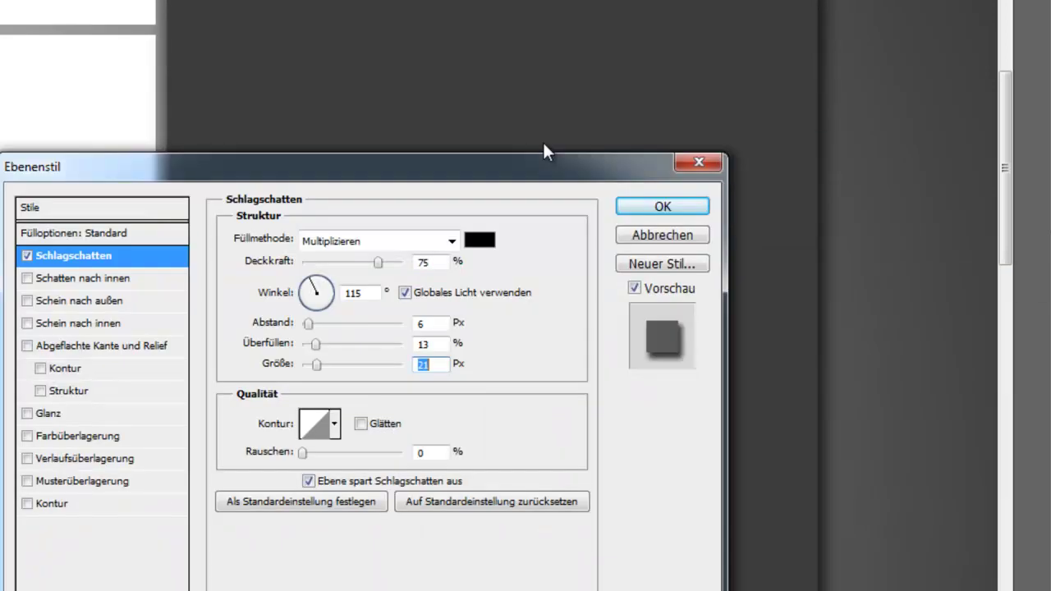
left_click_drag(544, 144, 737, 85)
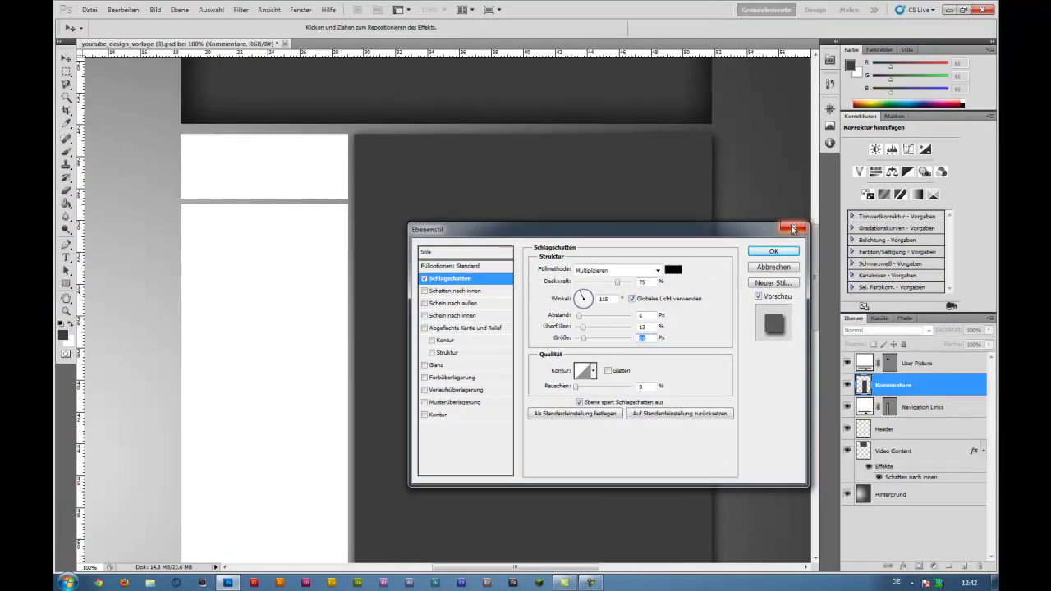
Close the Ebenenstil dialog without applying the outer glow or drop shadow.
left_click(793, 229)
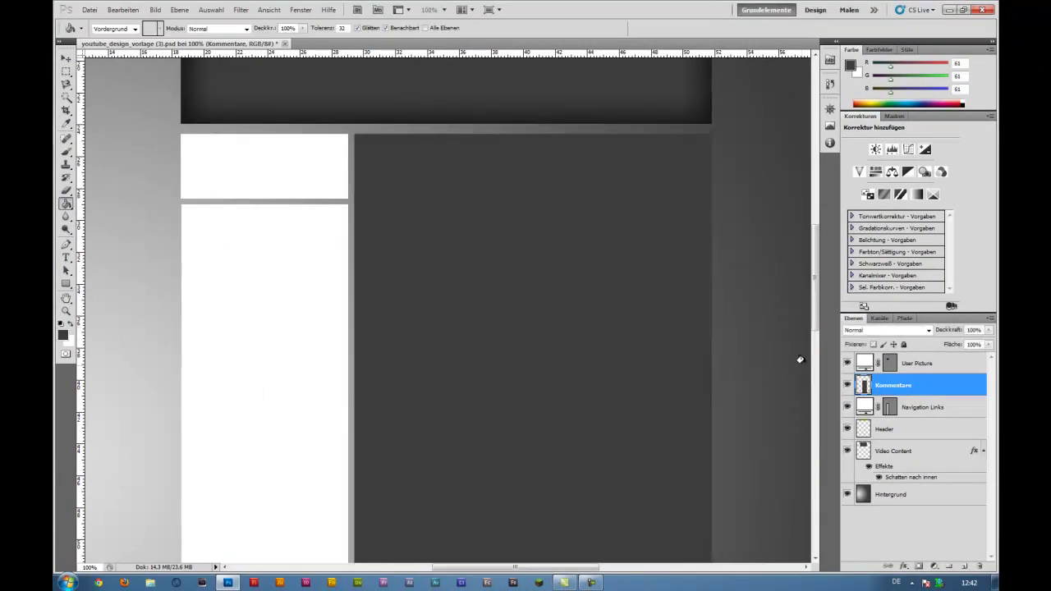
scroll(349, 413, "up", 1)
scroll(349, 412, "up", 3)
scroll(345, 410, "up", 3)
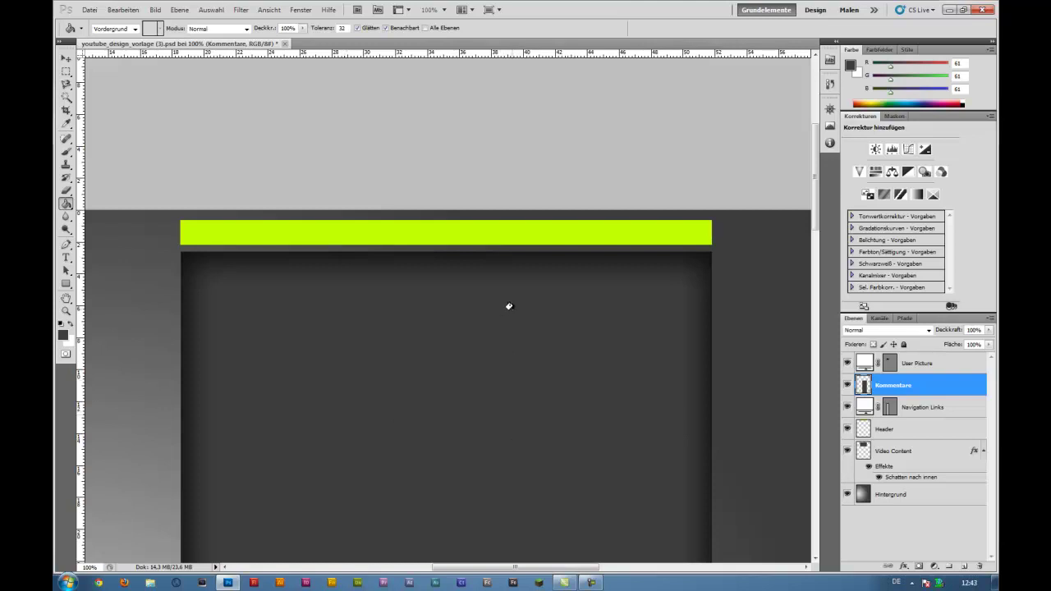
scroll(509, 307, "down", 1)
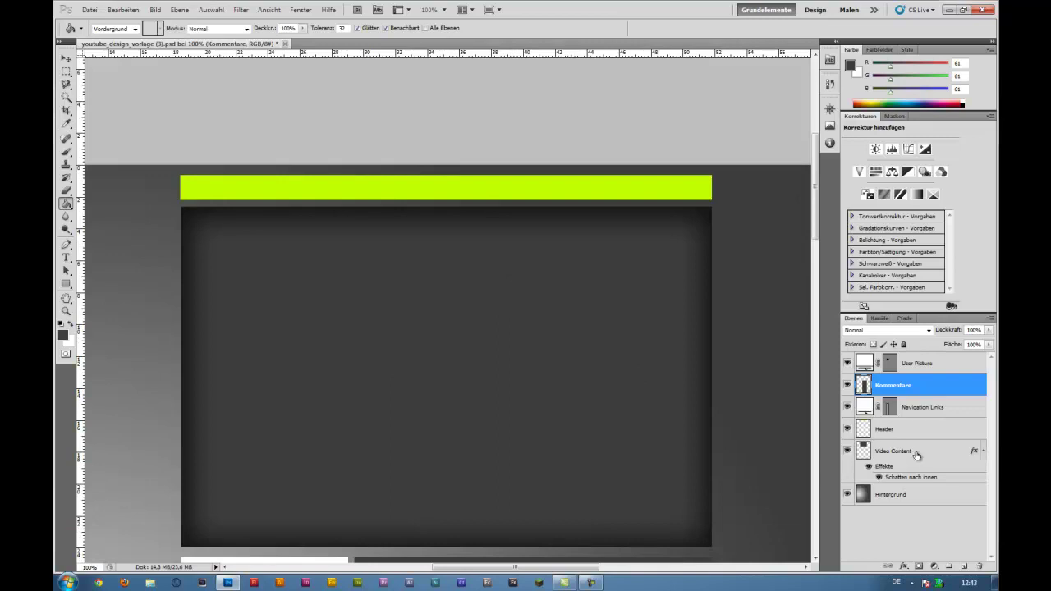
Select each layer in turn: Video Content, Header, Navigation Links, Kommentare, then User Picture.
left_click(917, 453)
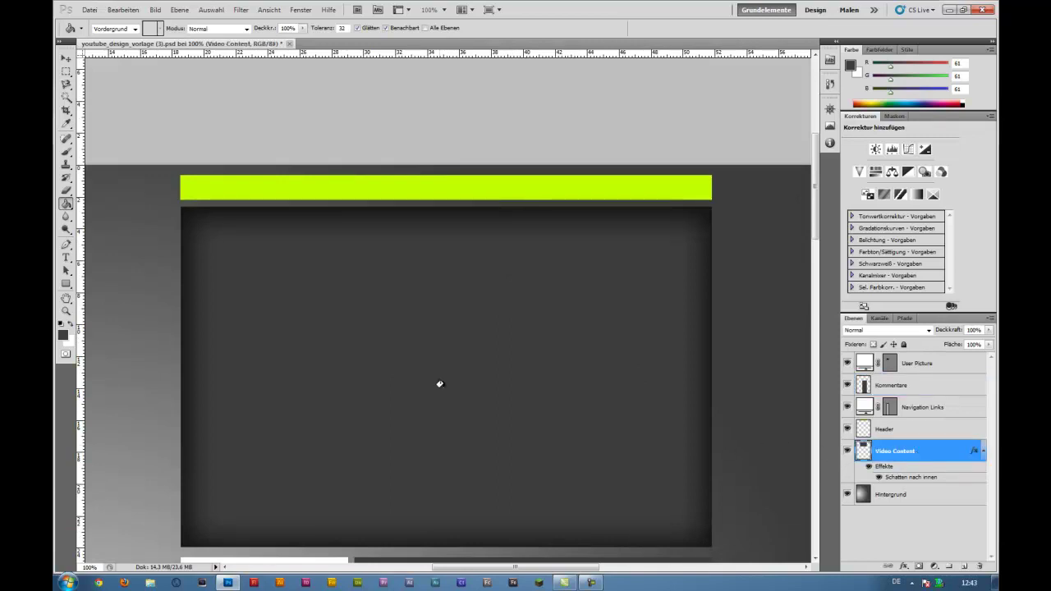
left_click(939, 424)
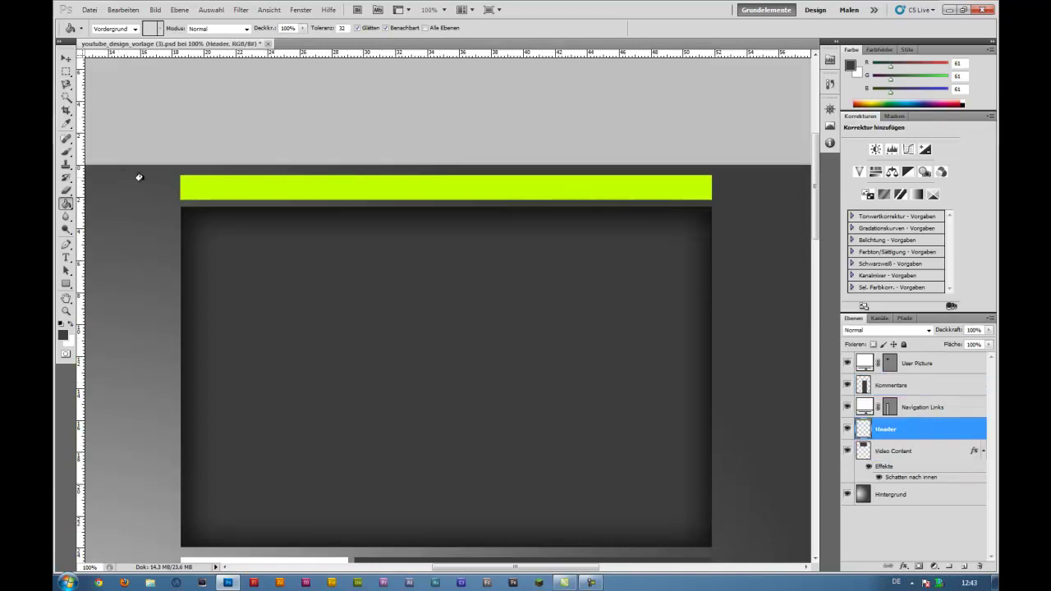
left_click(933, 402)
left_click(918, 386)
left_click(920, 363)
scroll(742, 380, "down", 2)
scroll(668, 392, "down", 3)
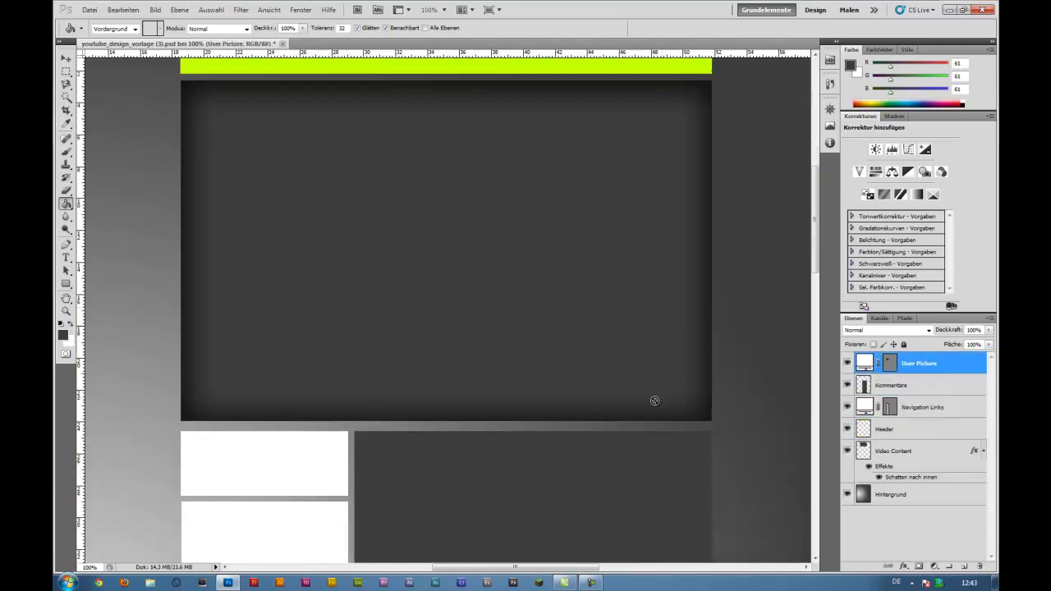
scroll(654, 400, "down", 5)
scroll(654, 400, "down", 2)
scroll(655, 398, "down", 5)
scroll(654, 396, "up", 2)
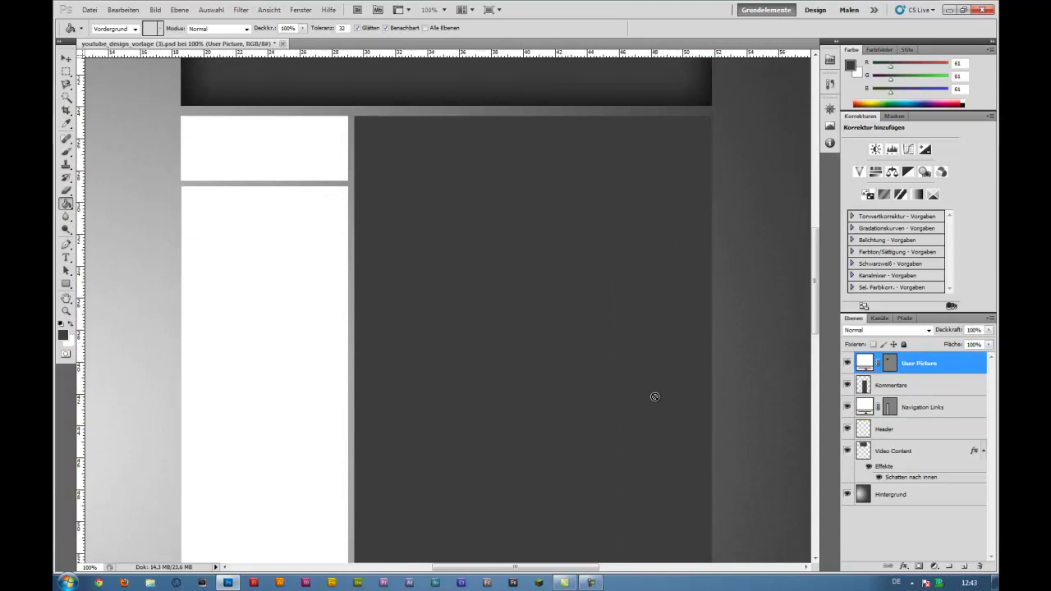
scroll(655, 398, "up", 3)
scroll(655, 398, "up", 5)
scroll(659, 396, "up", 4)
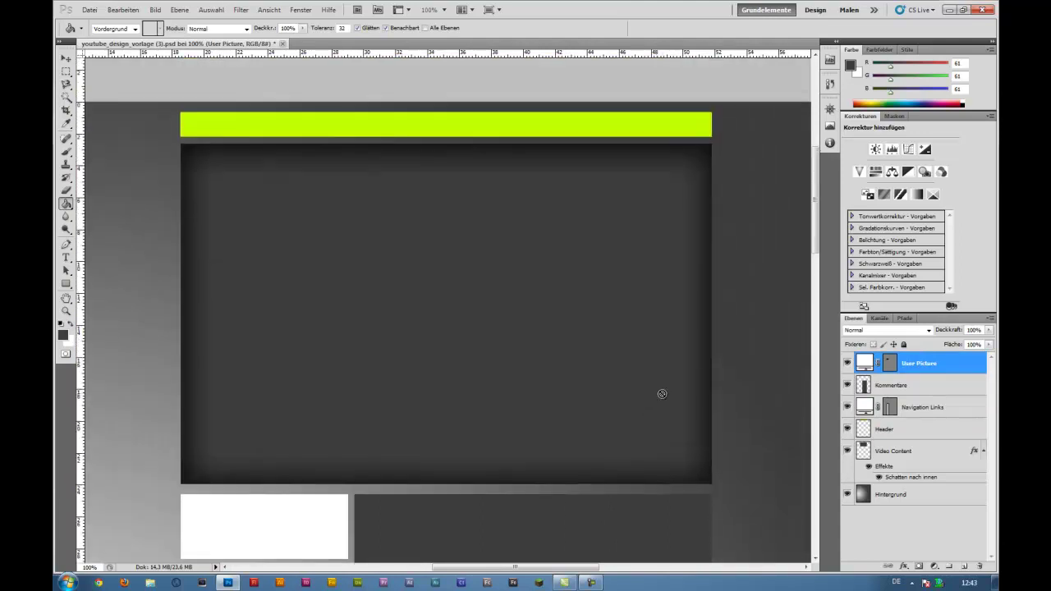